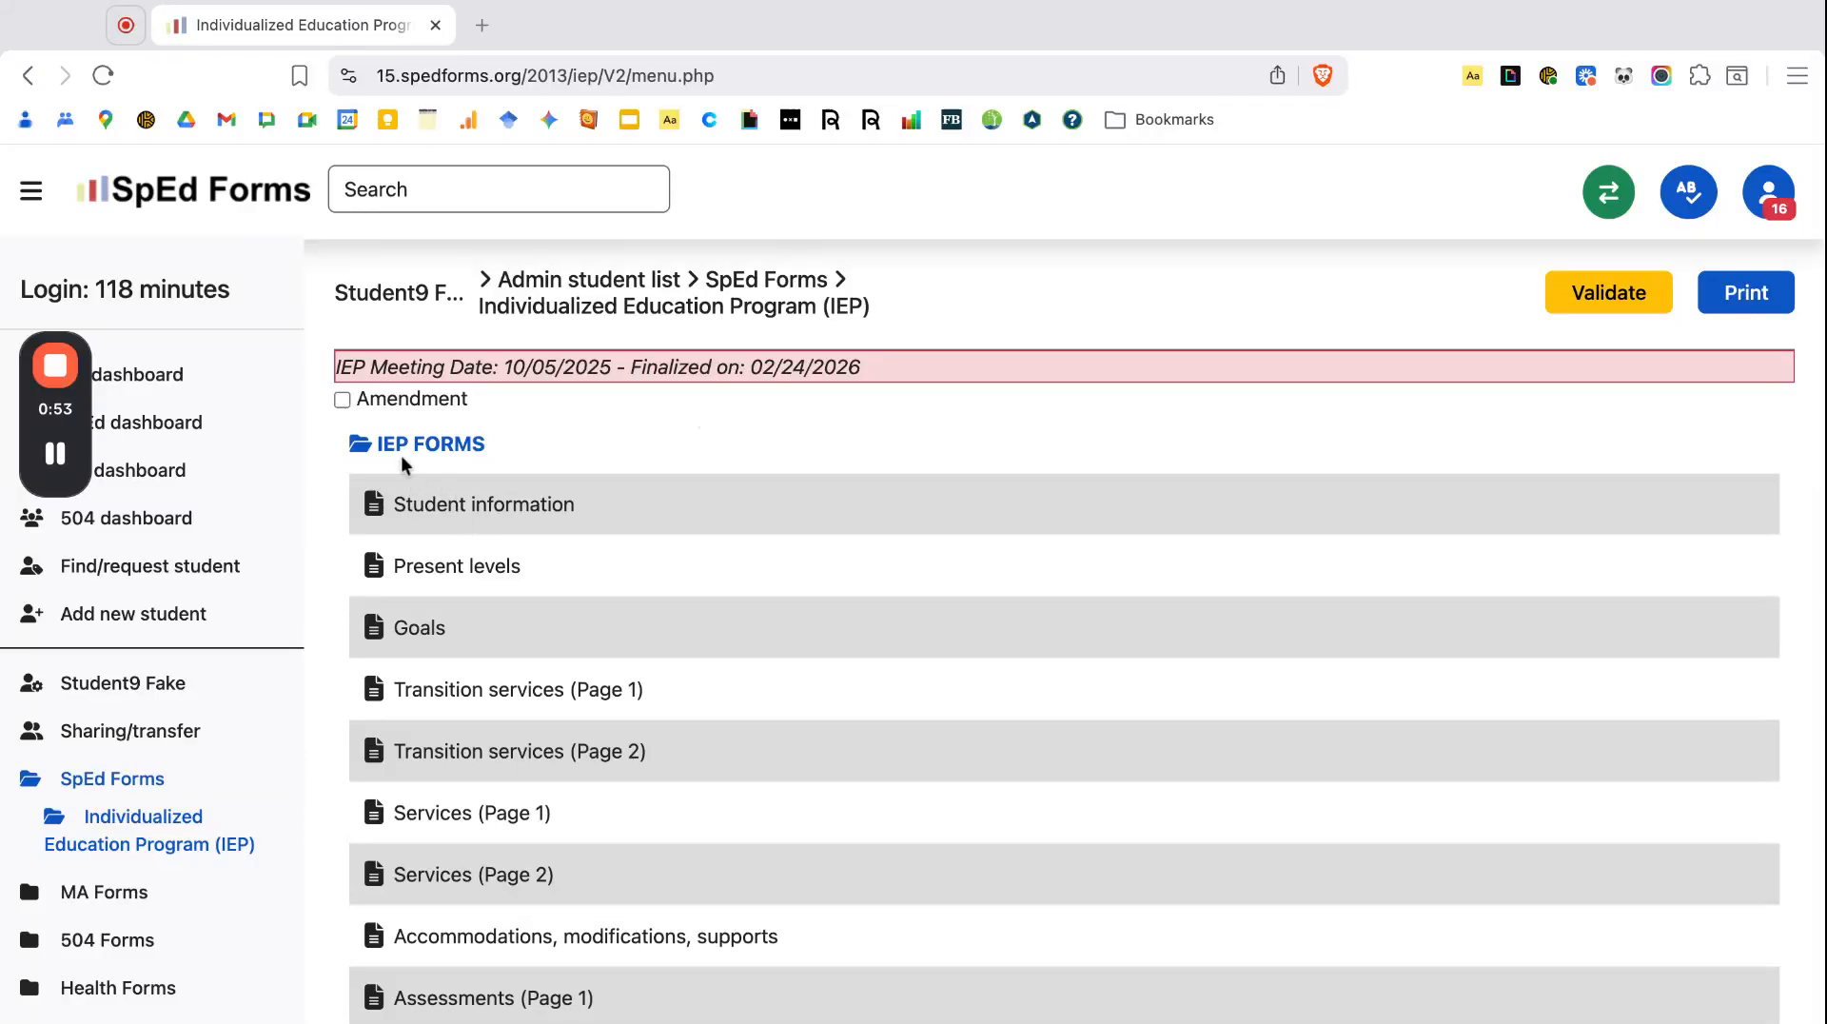
Check the IEP meeting date in the student information form, and mark the finalized IEP as an amendment.
click(429, 517)
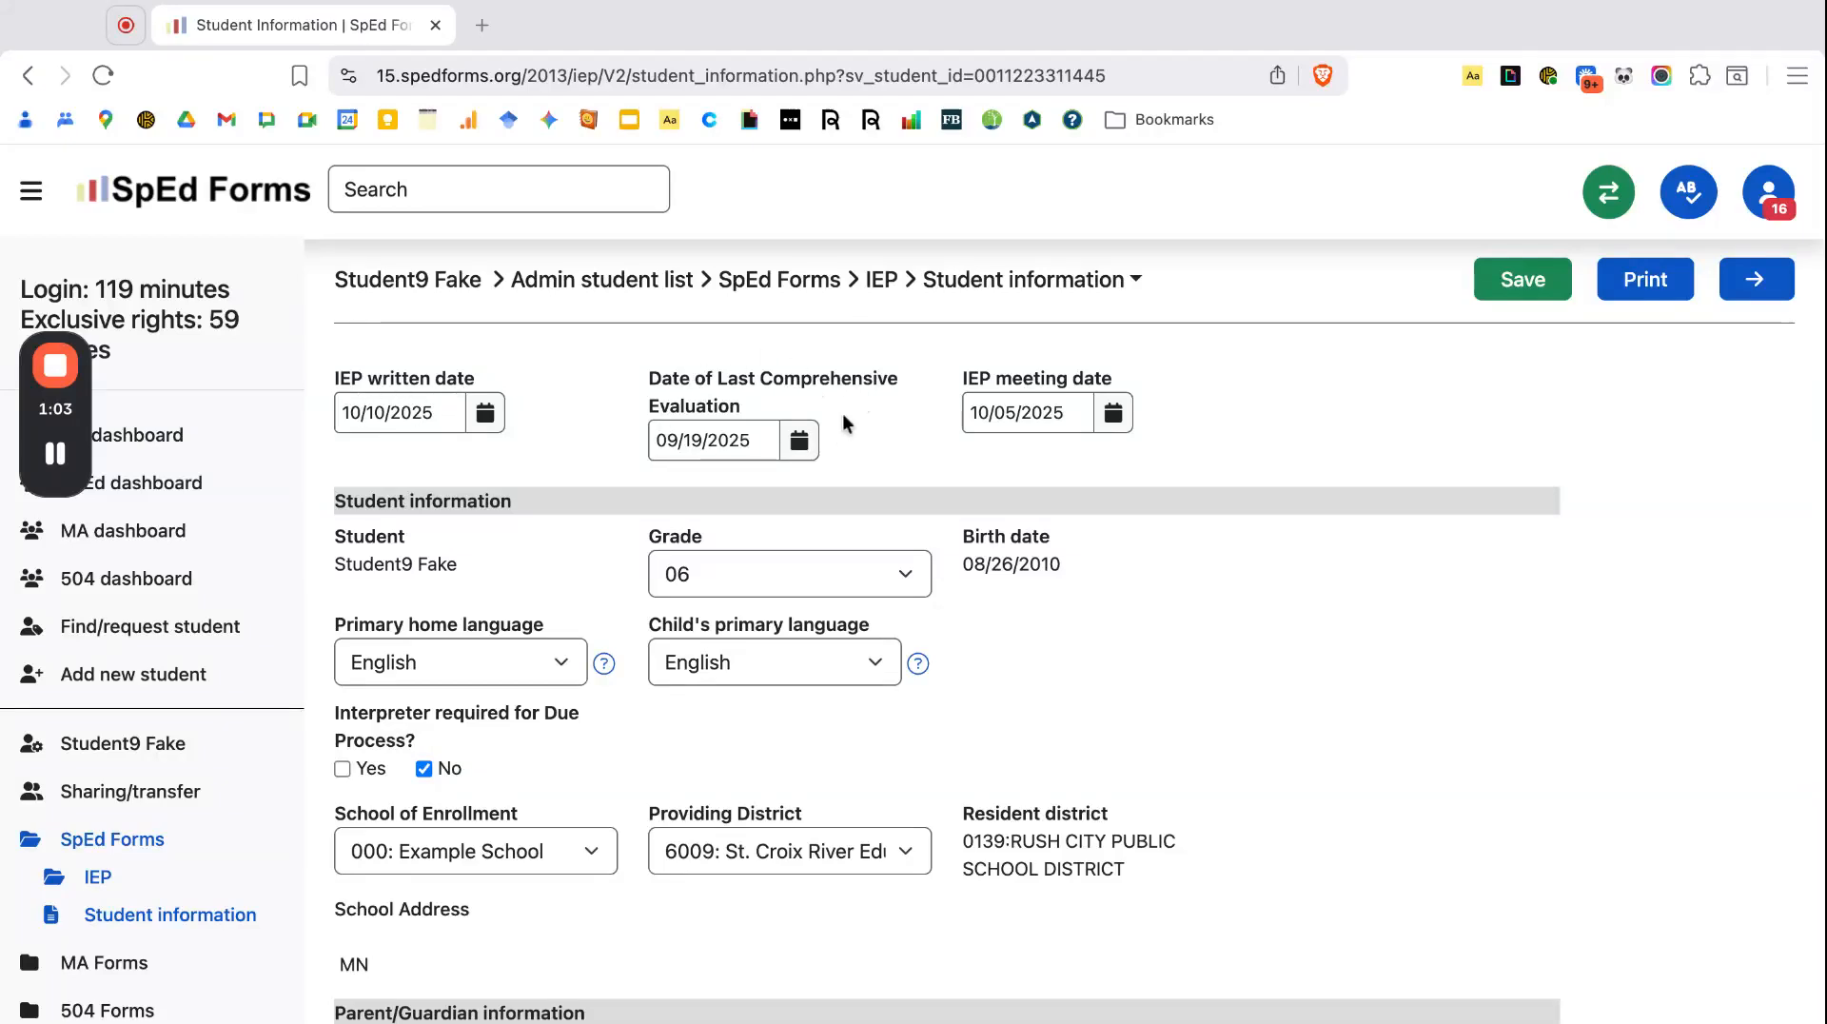
click(883, 288)
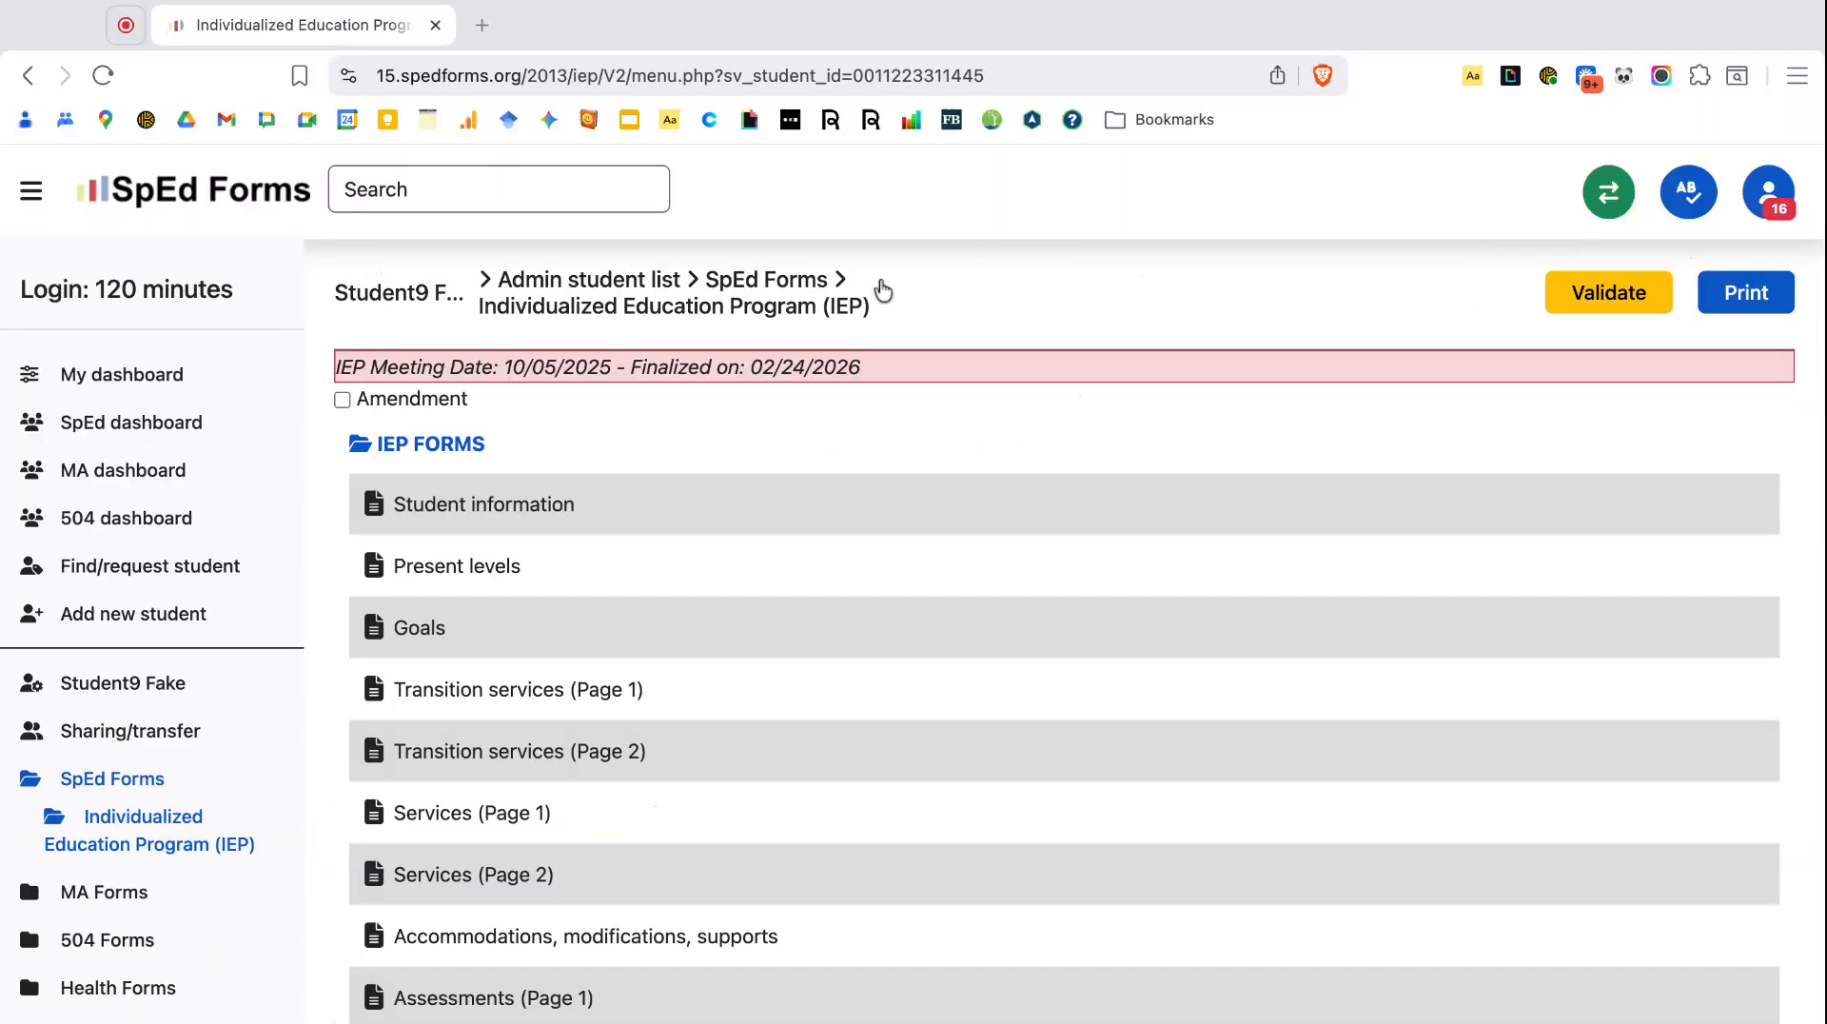
click(341, 400)
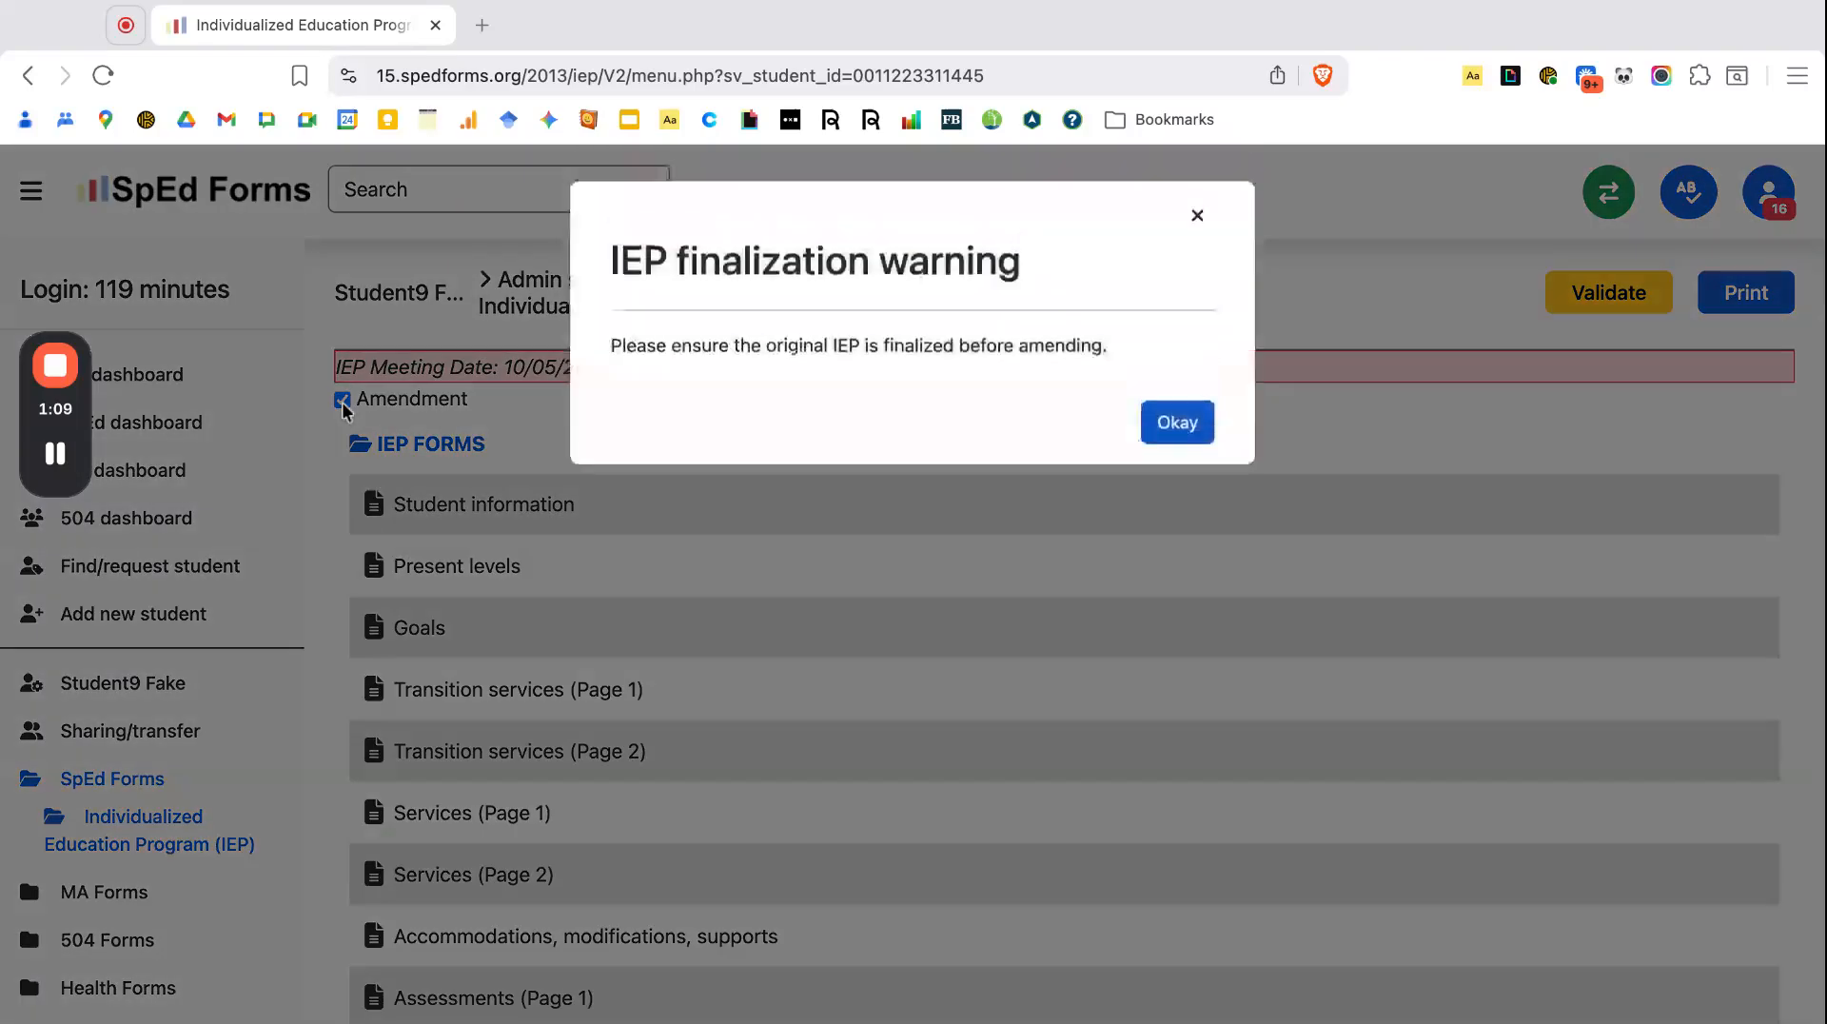
click(1176, 421)
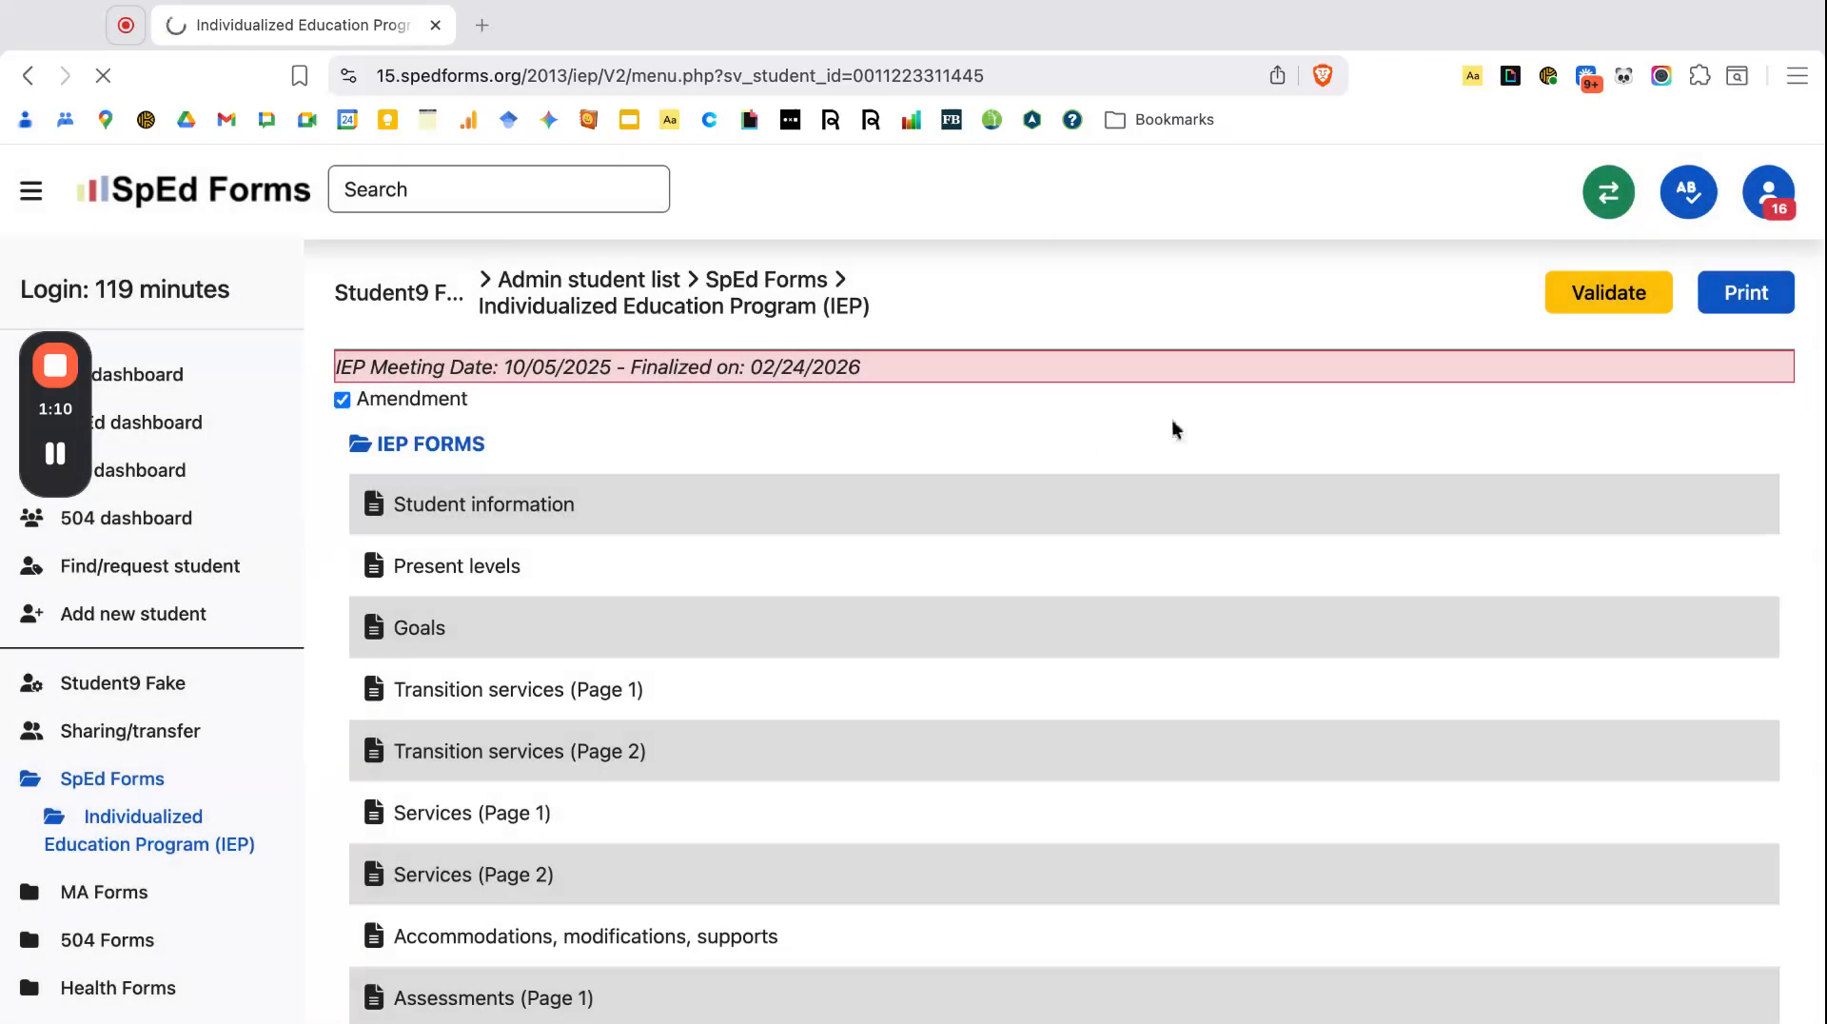
Set the IEP amendment date to 02/26/2026 in the student information form and save it.
click(530, 504)
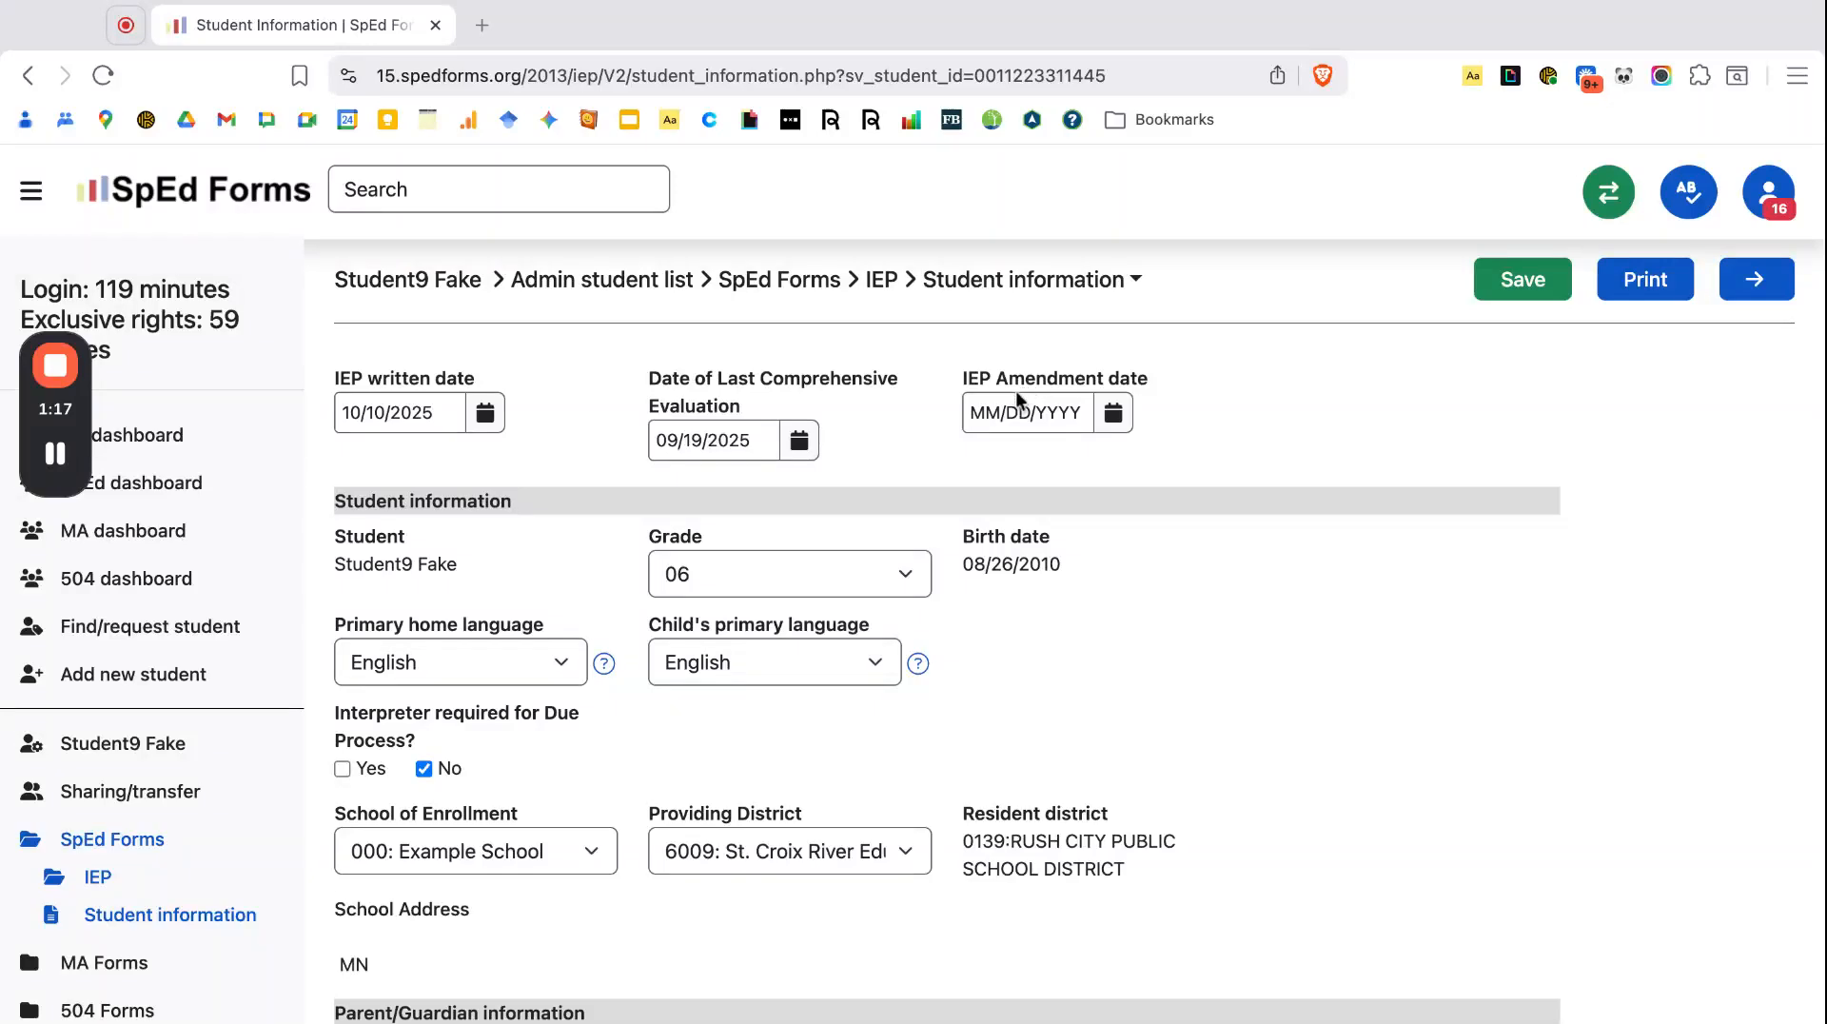
click(990, 416)
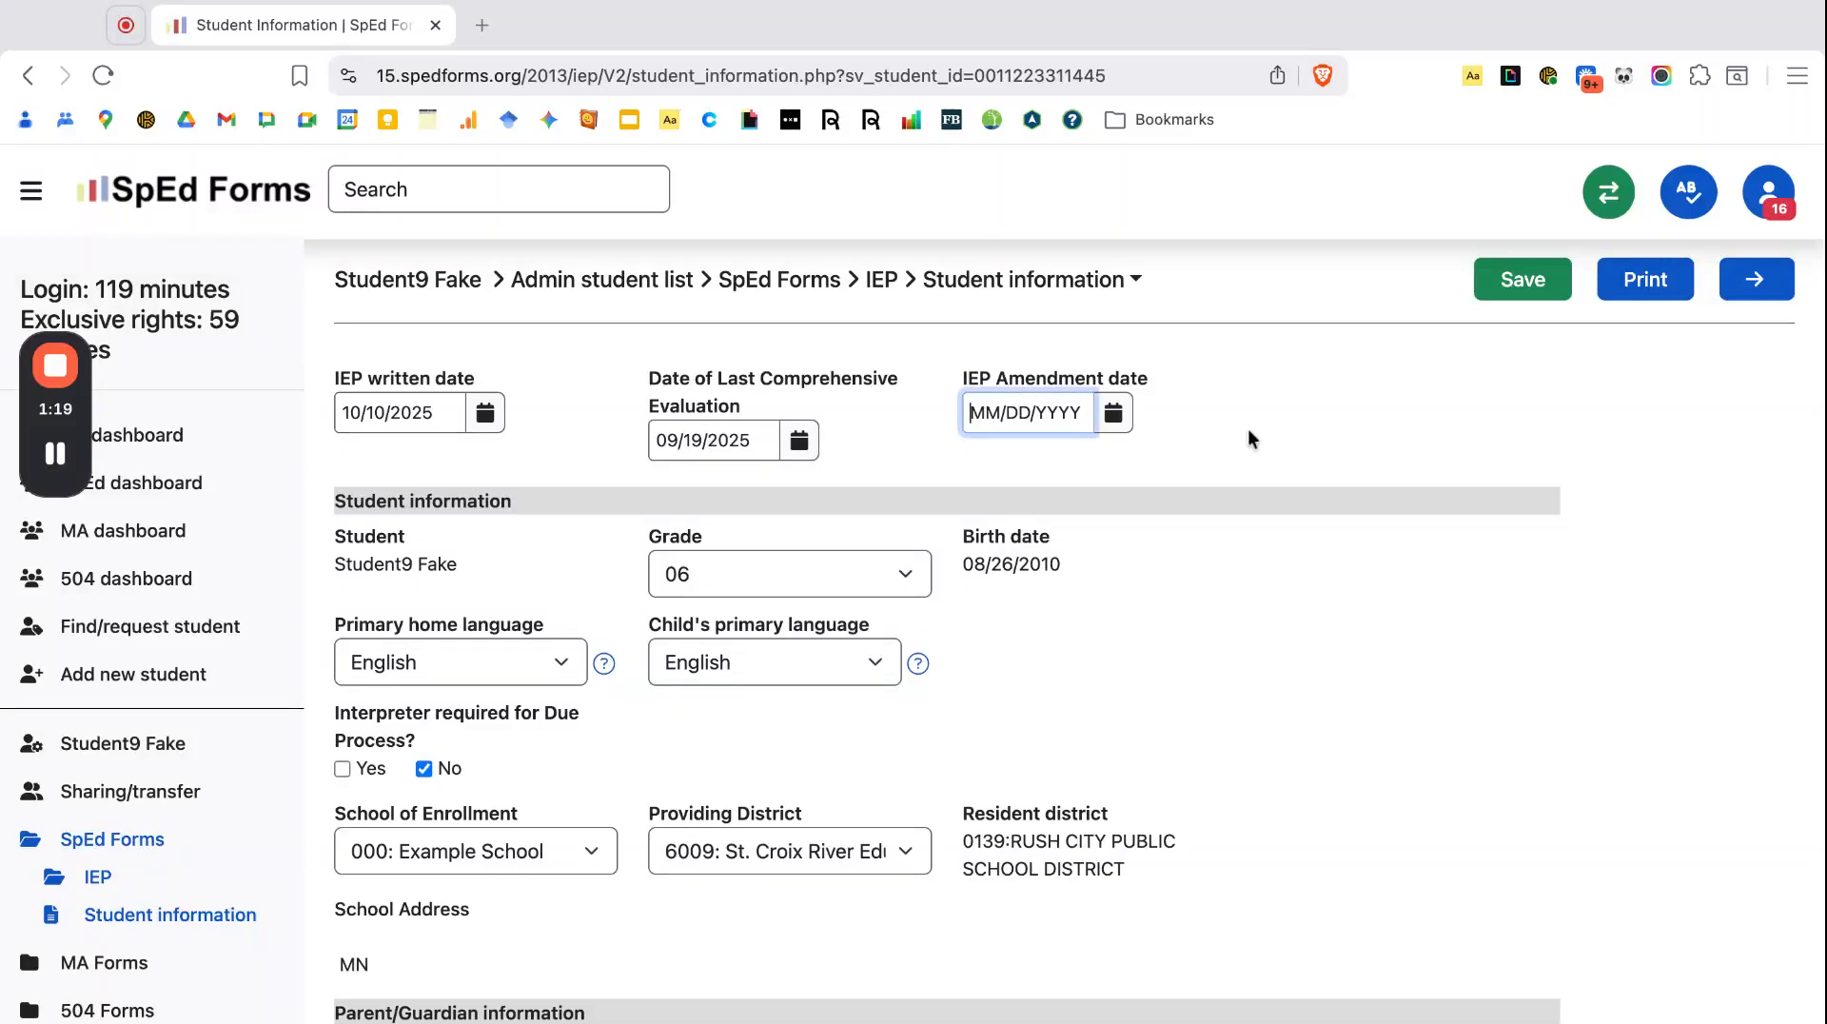
text(02/26)
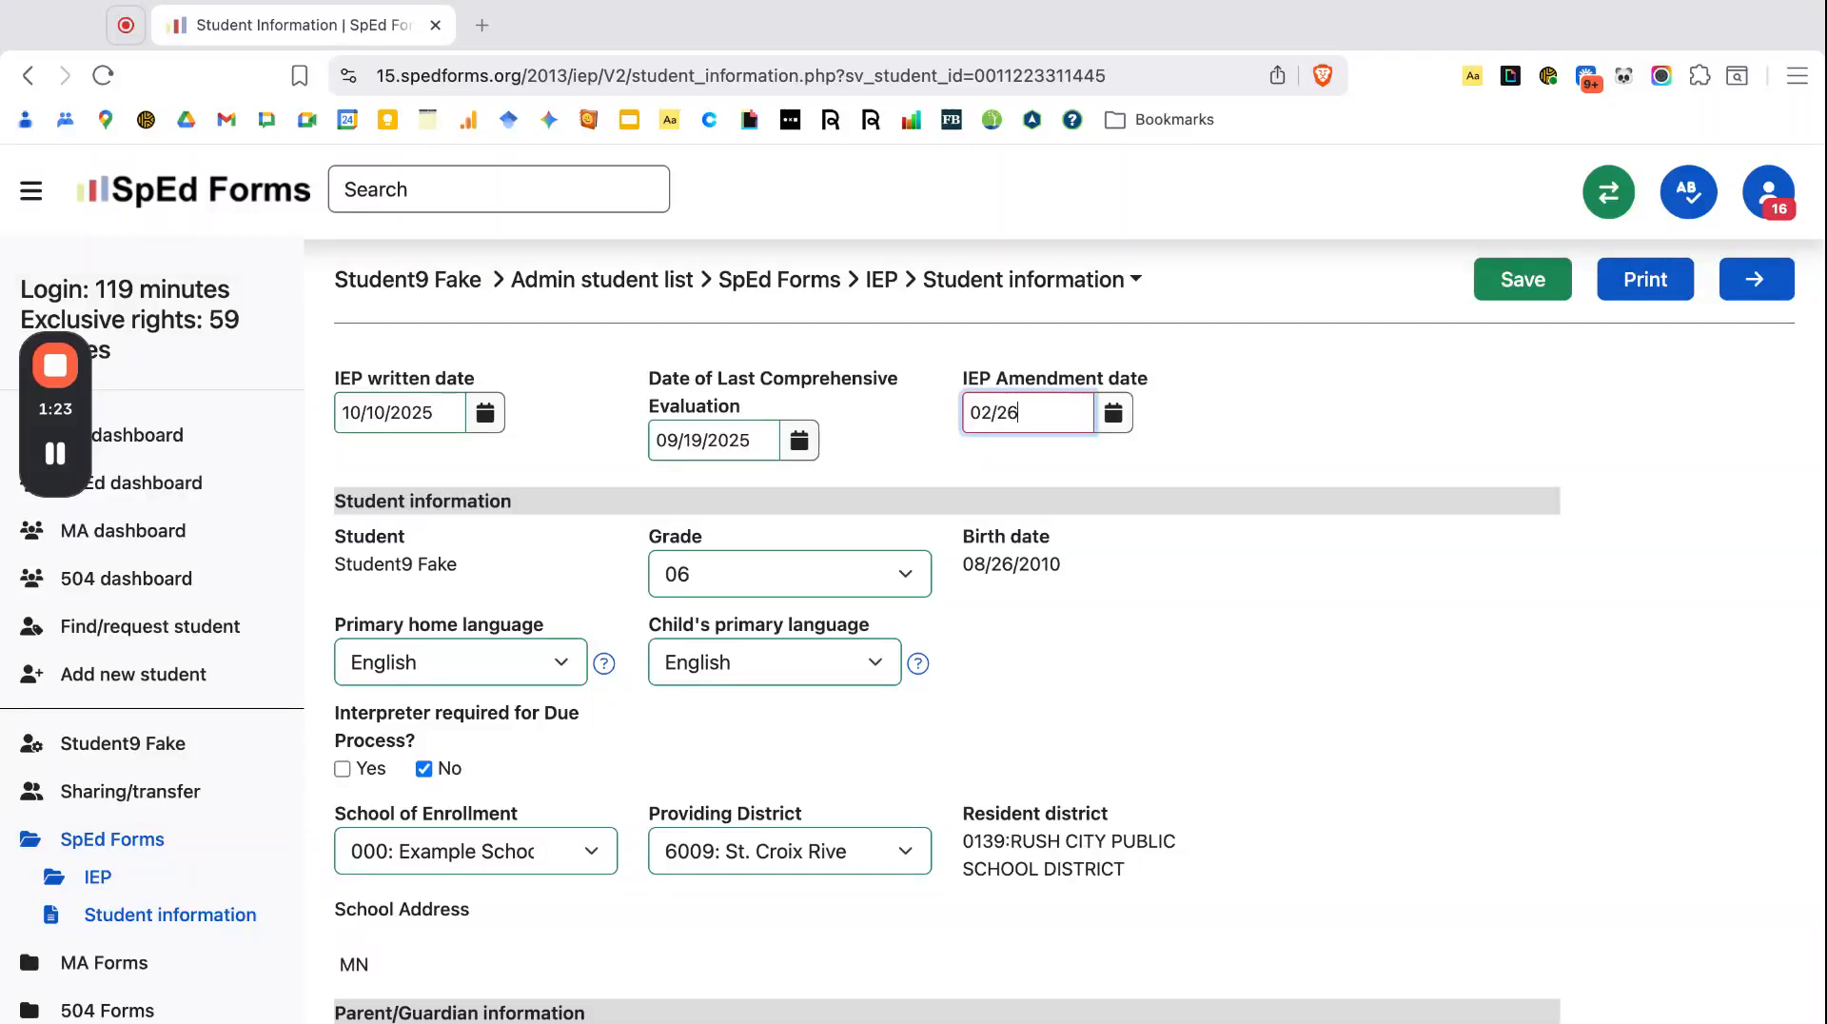
text(/2026)
click(1546, 278)
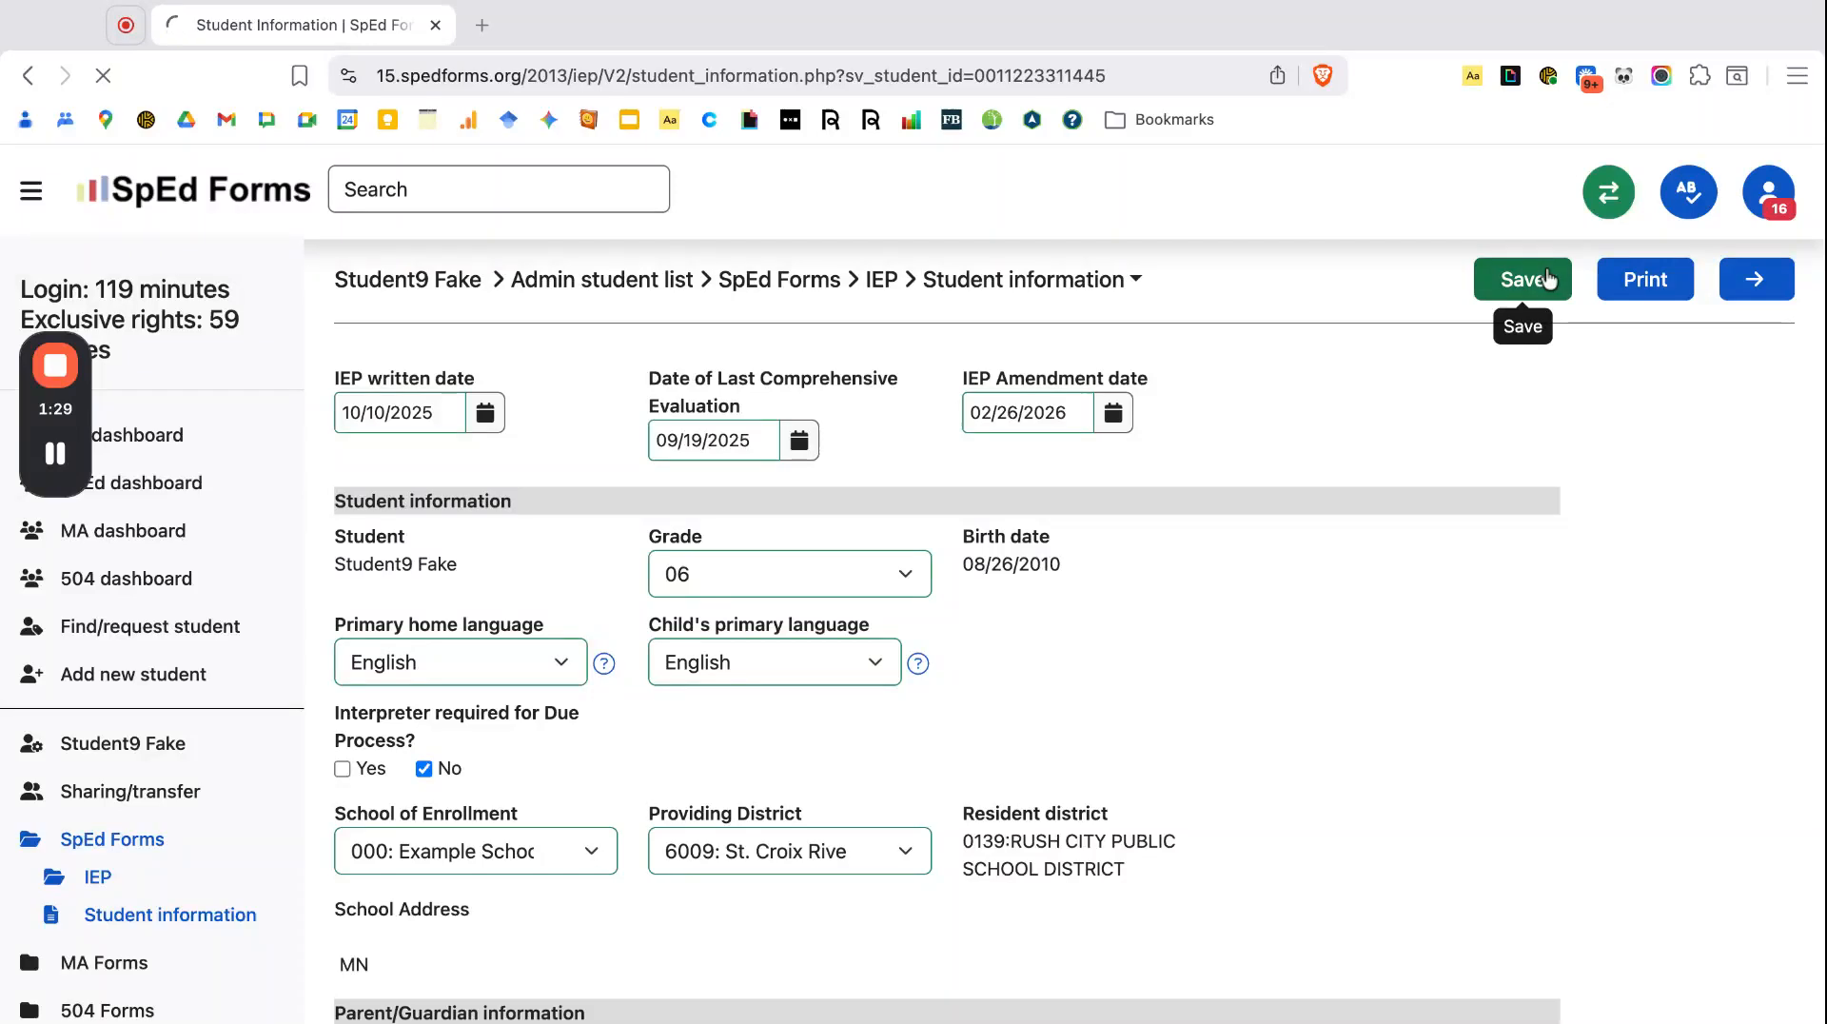
Replace the measurable annual goal text of the Speech/Language goal with "flsjakfkjlasdfl;askdflsafj" and save the Goals form.
click(882, 281)
scroll(662, 519, down, 4)
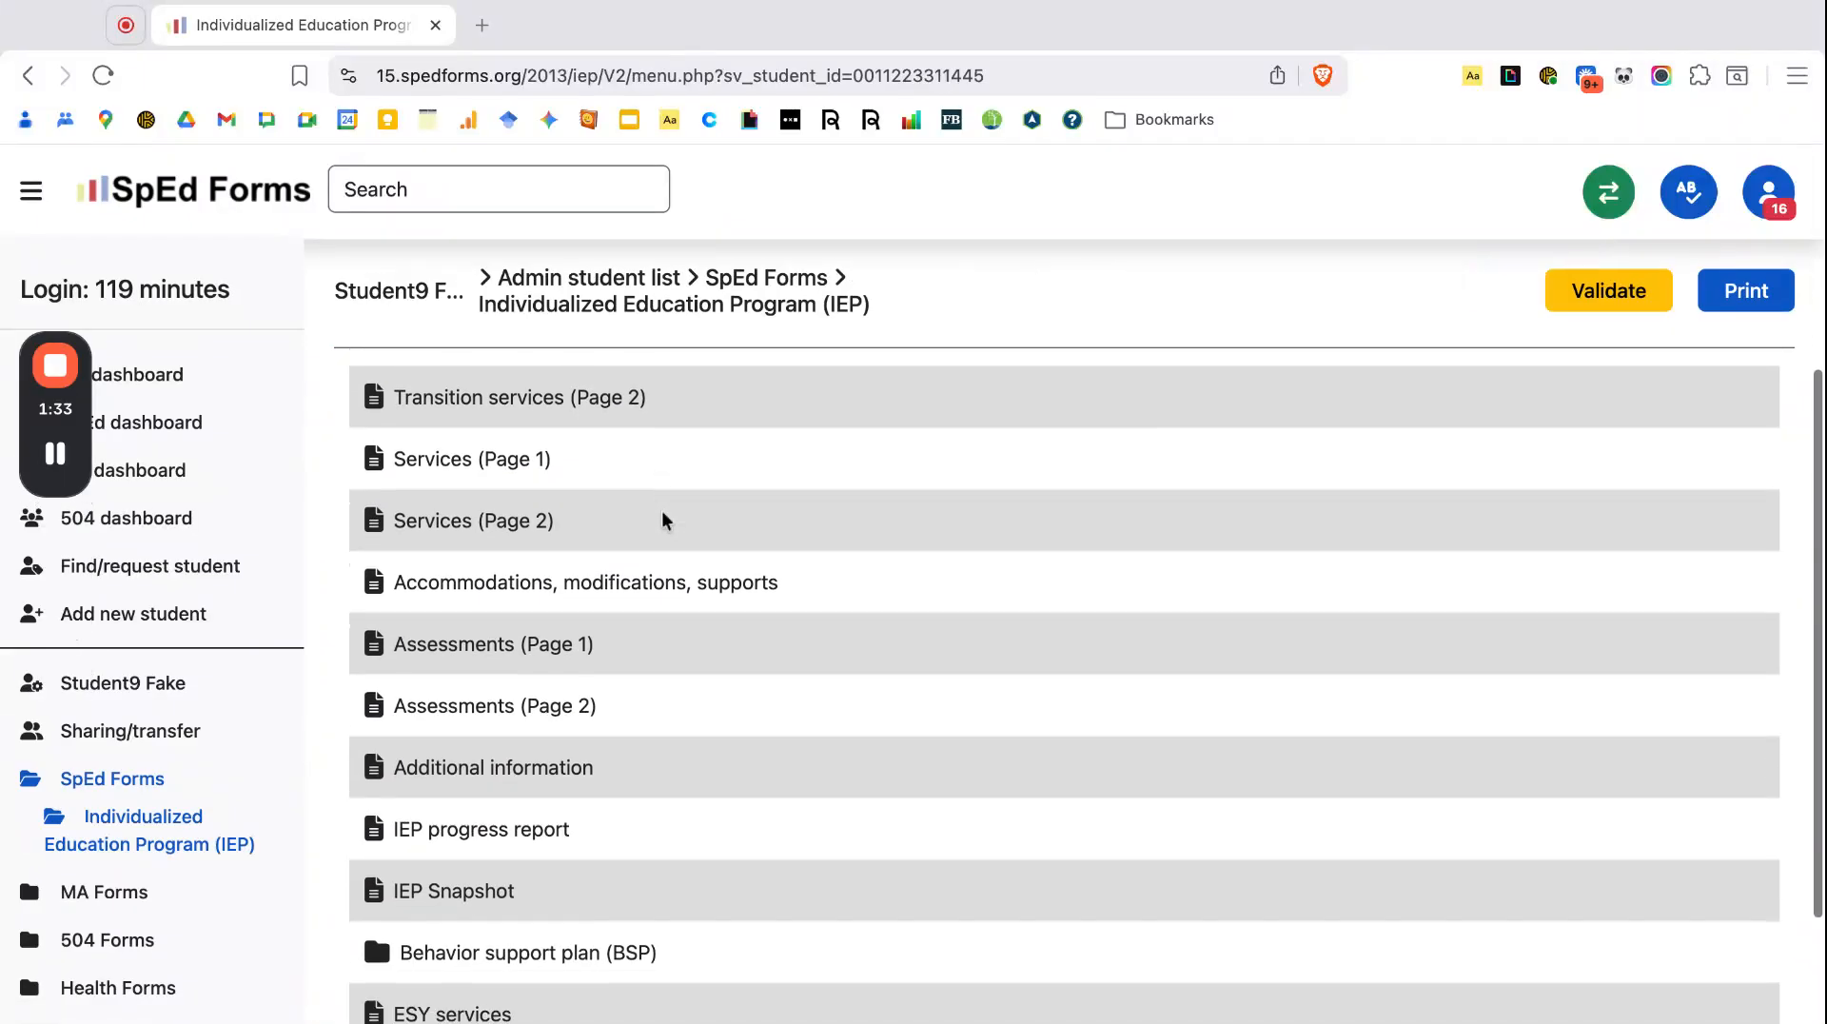
scroll(664, 519, down, 2)
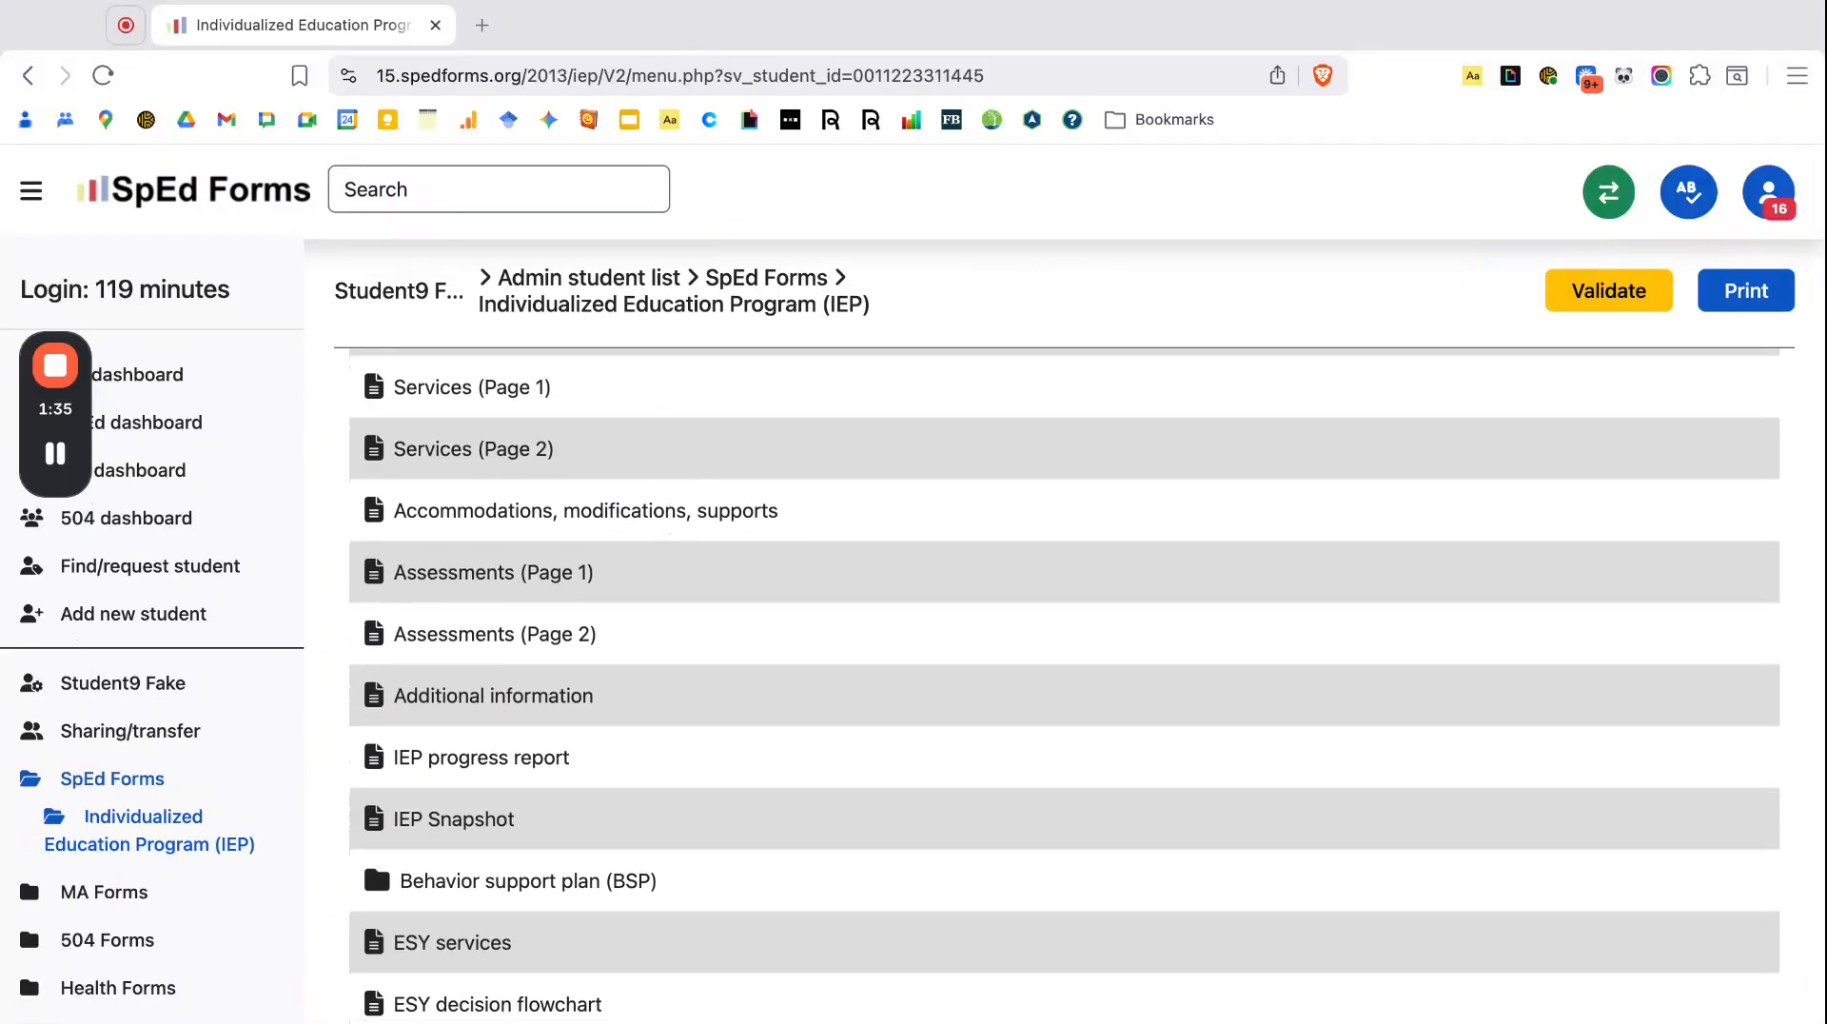
scroll(627, 655, up, 5)
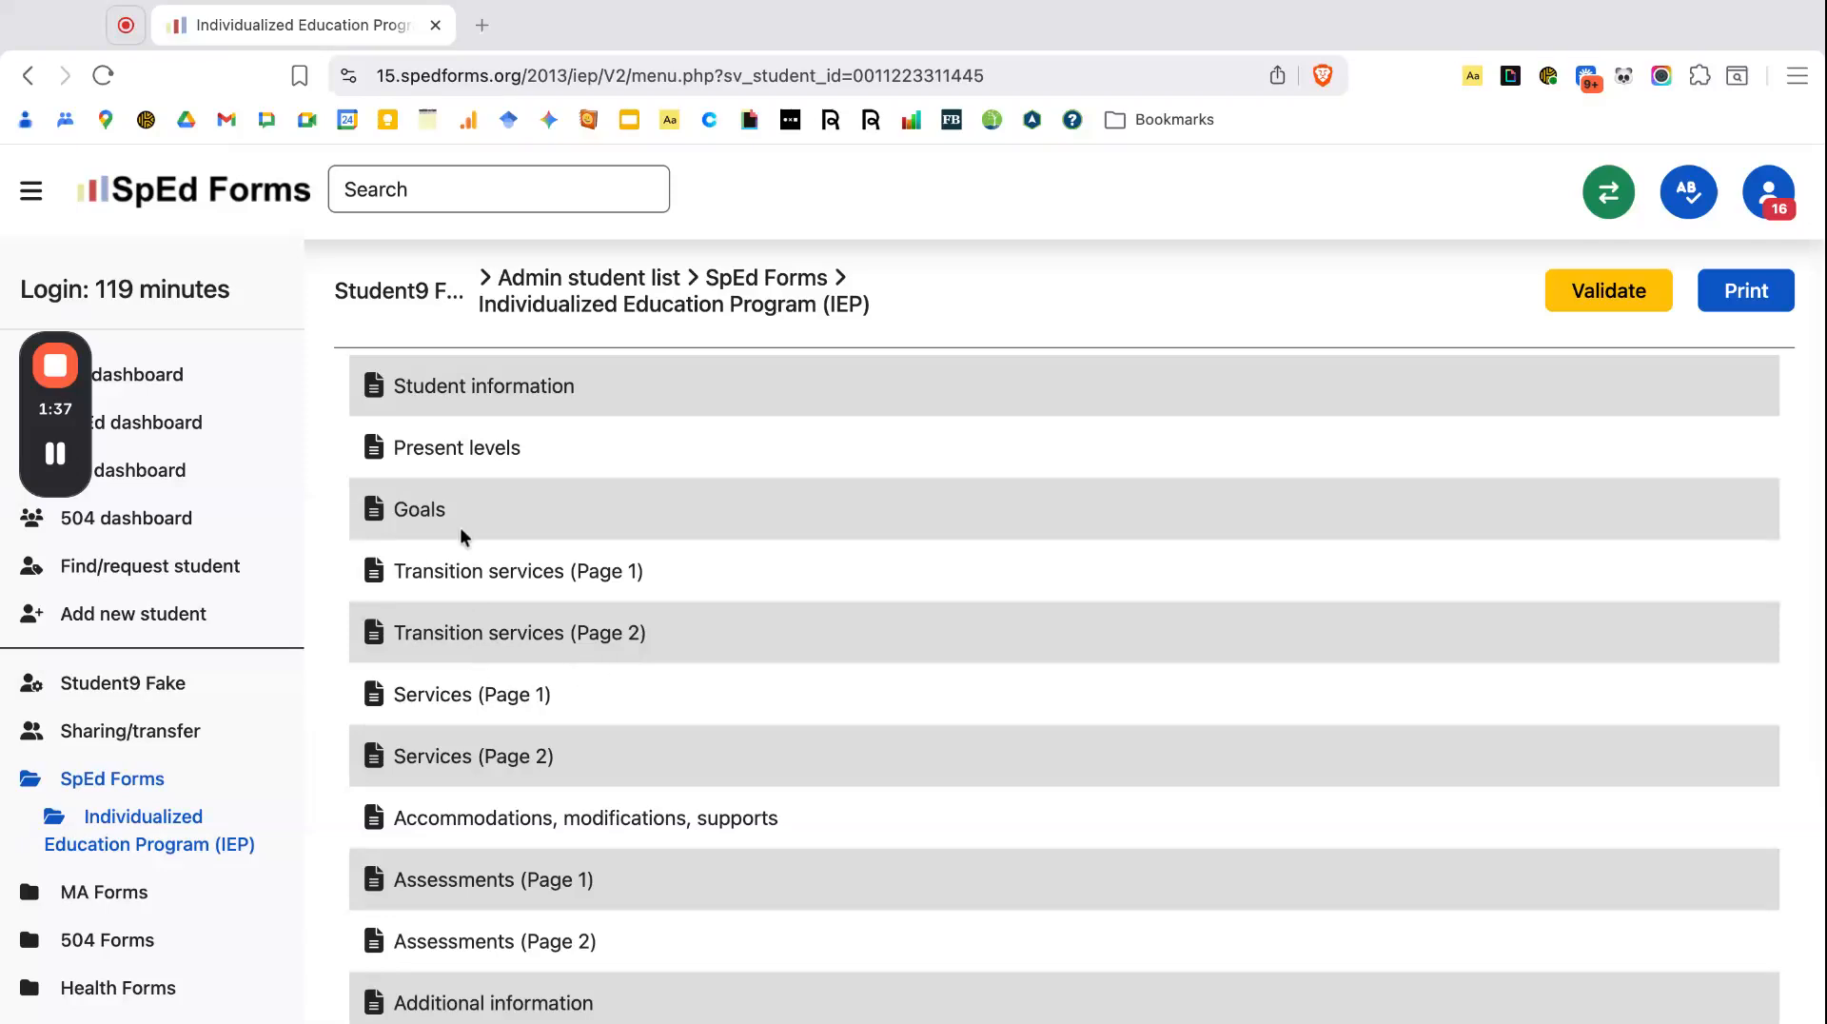
click(438, 519)
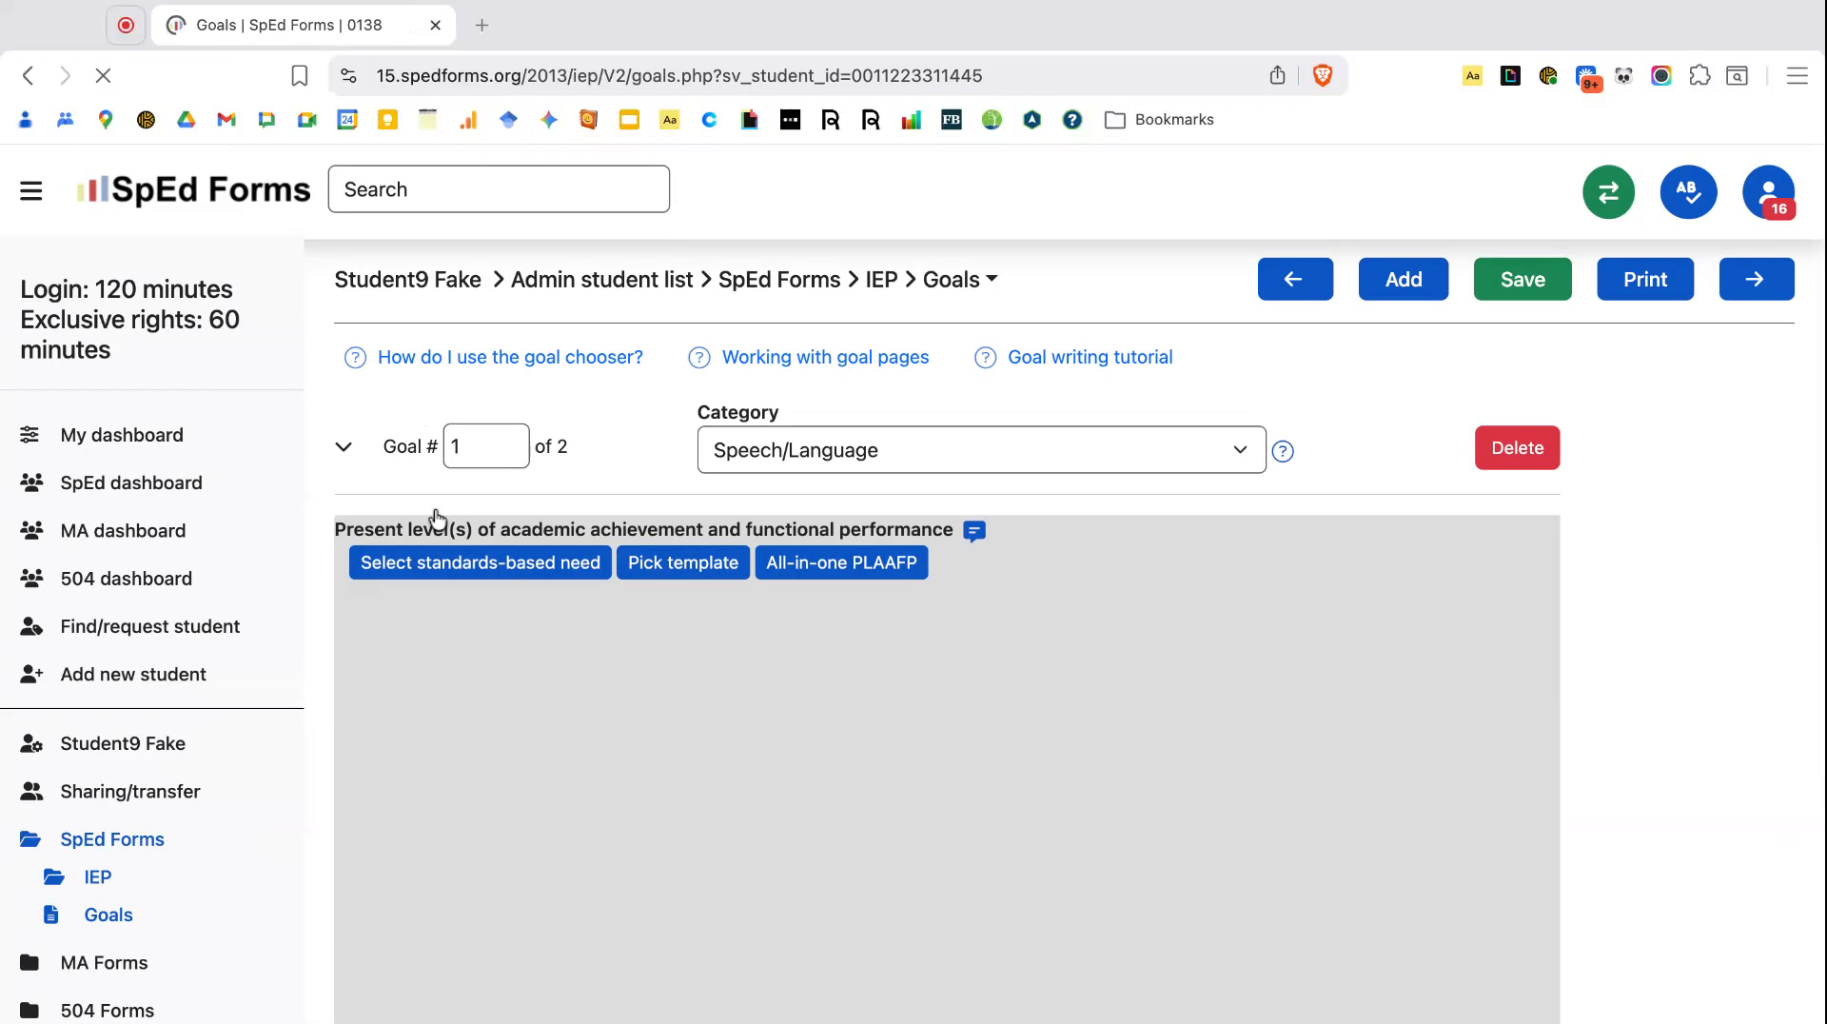
scroll(766, 585, down, 2)
scroll(769, 590, down, 15)
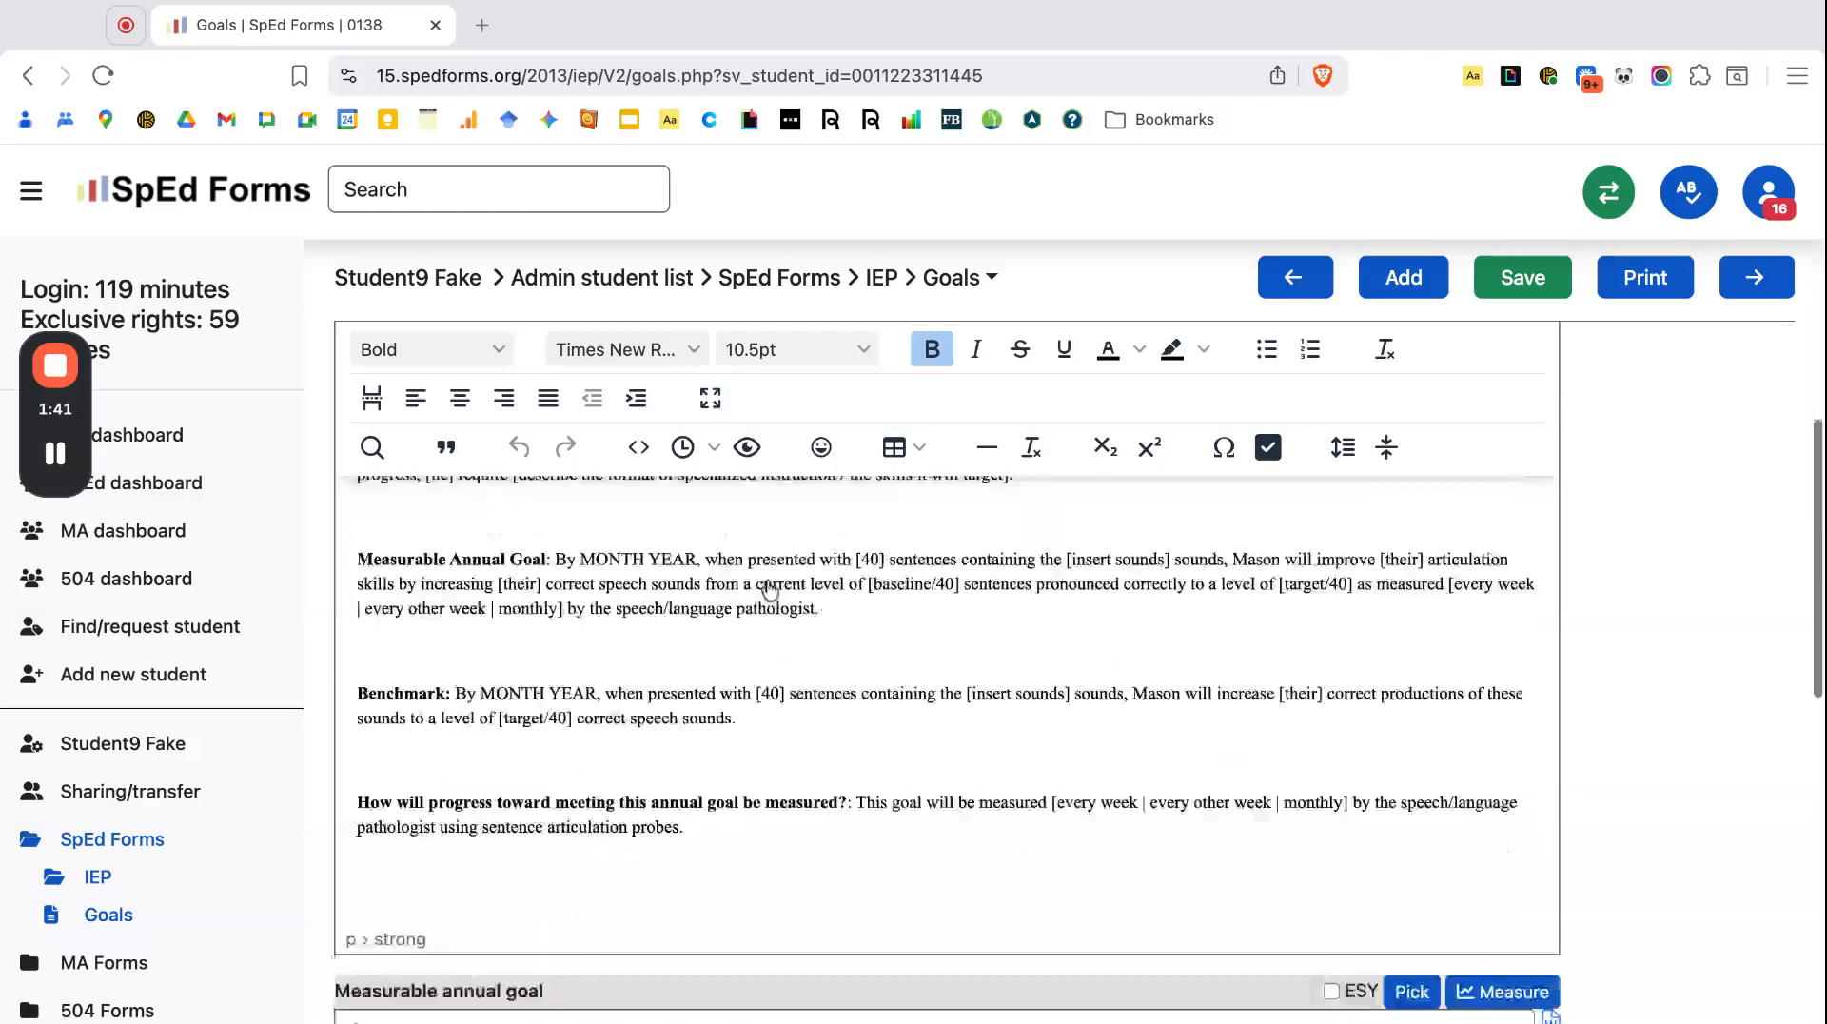
double_click(424, 430)
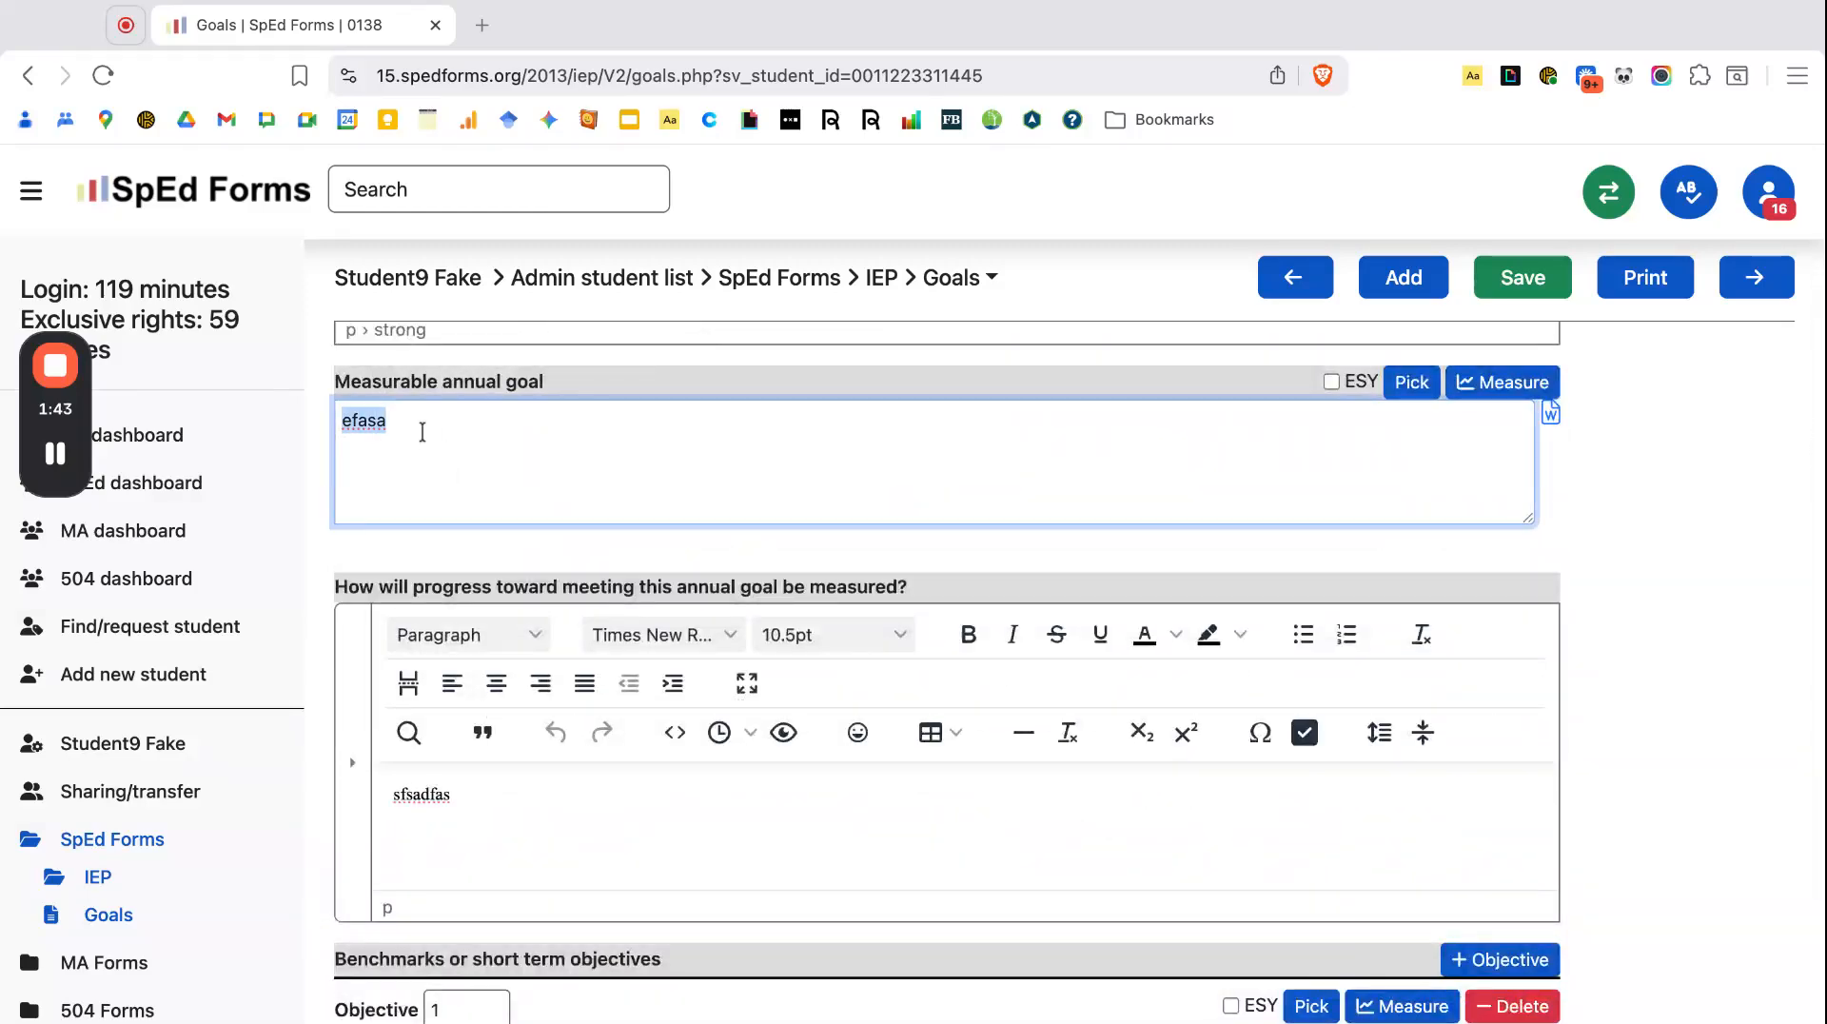
text(flsjakfkjlasdfl;askdflsafj)
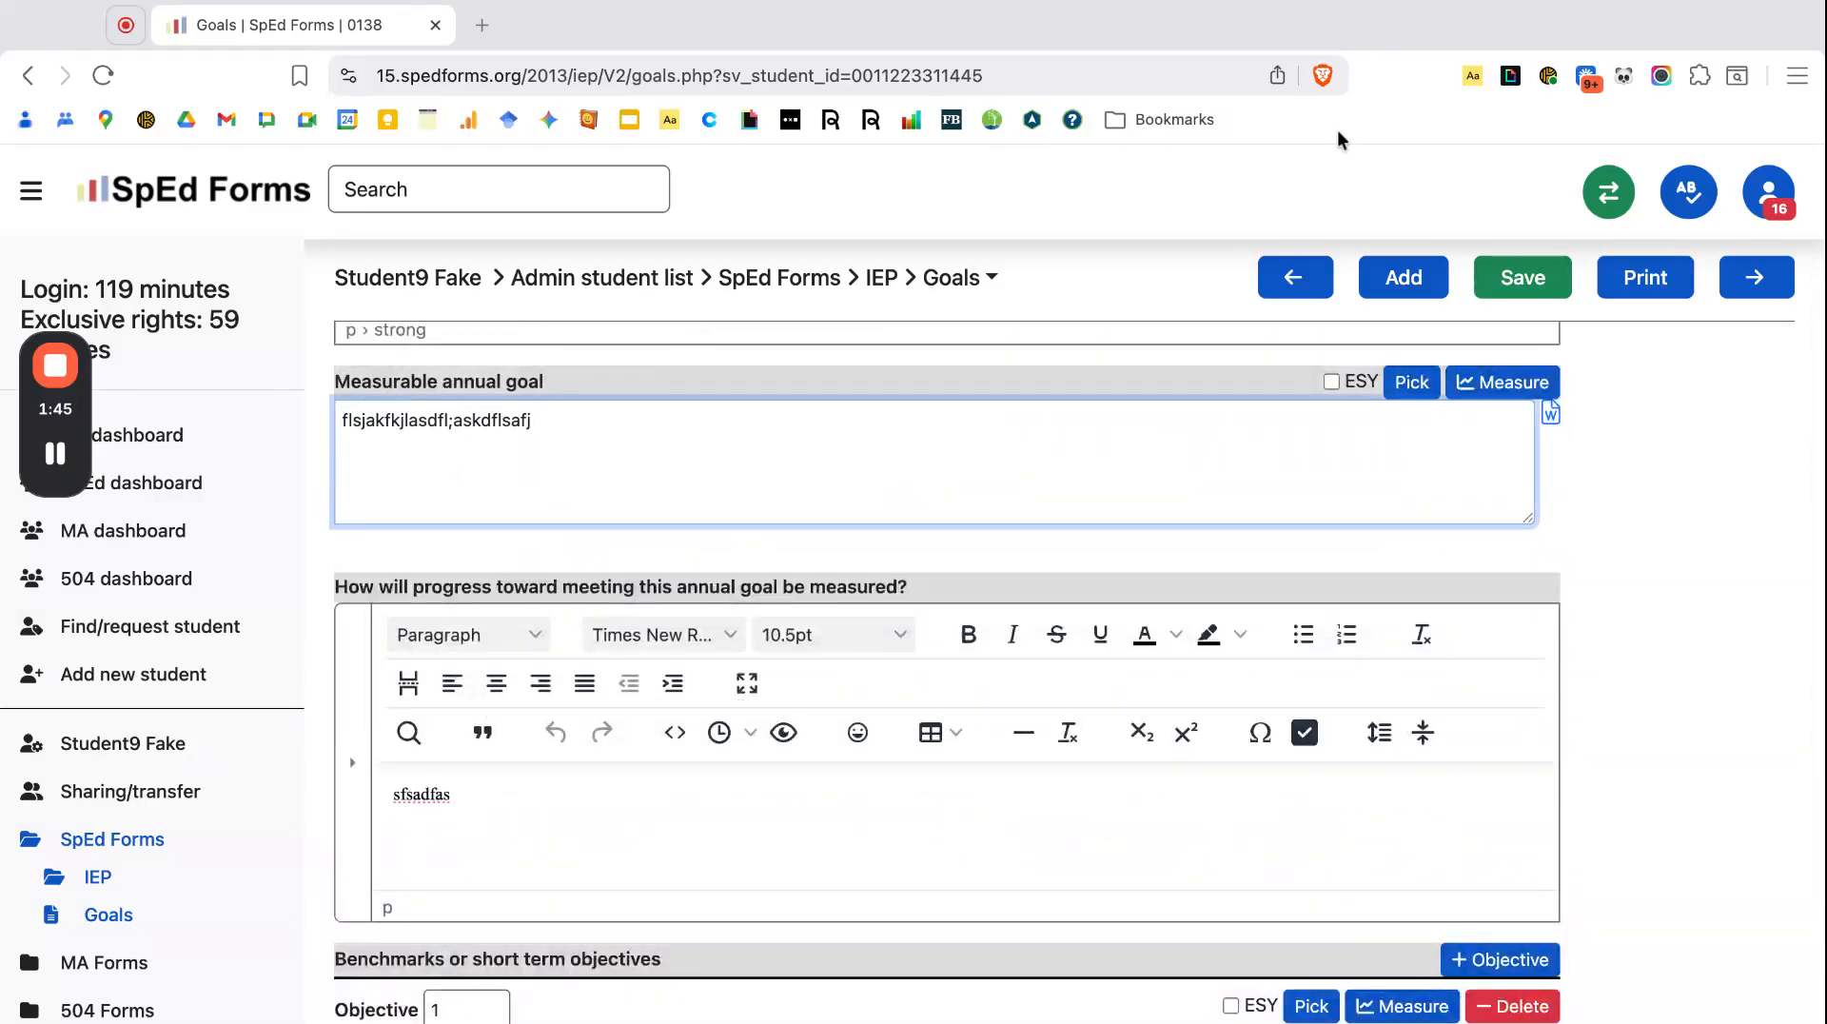
click(1542, 285)
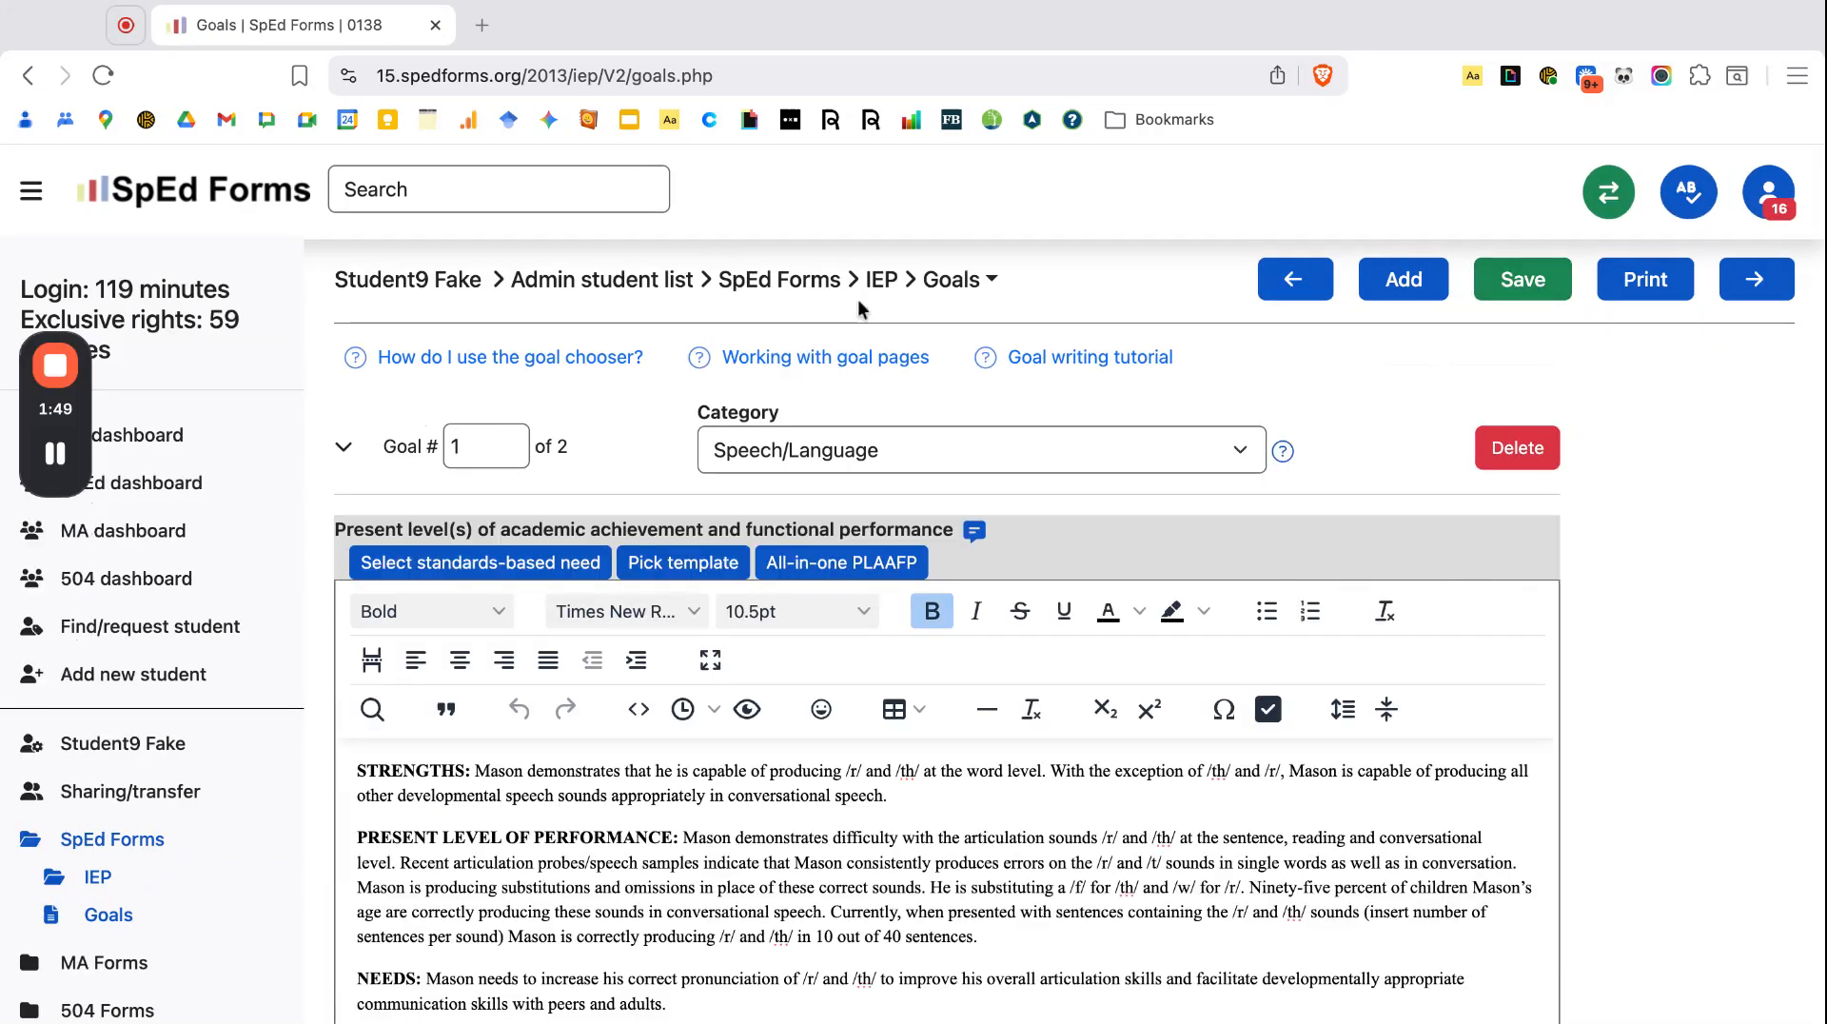
Review the IEP's amendment mark and the amendment date in the student information form.
click(879, 280)
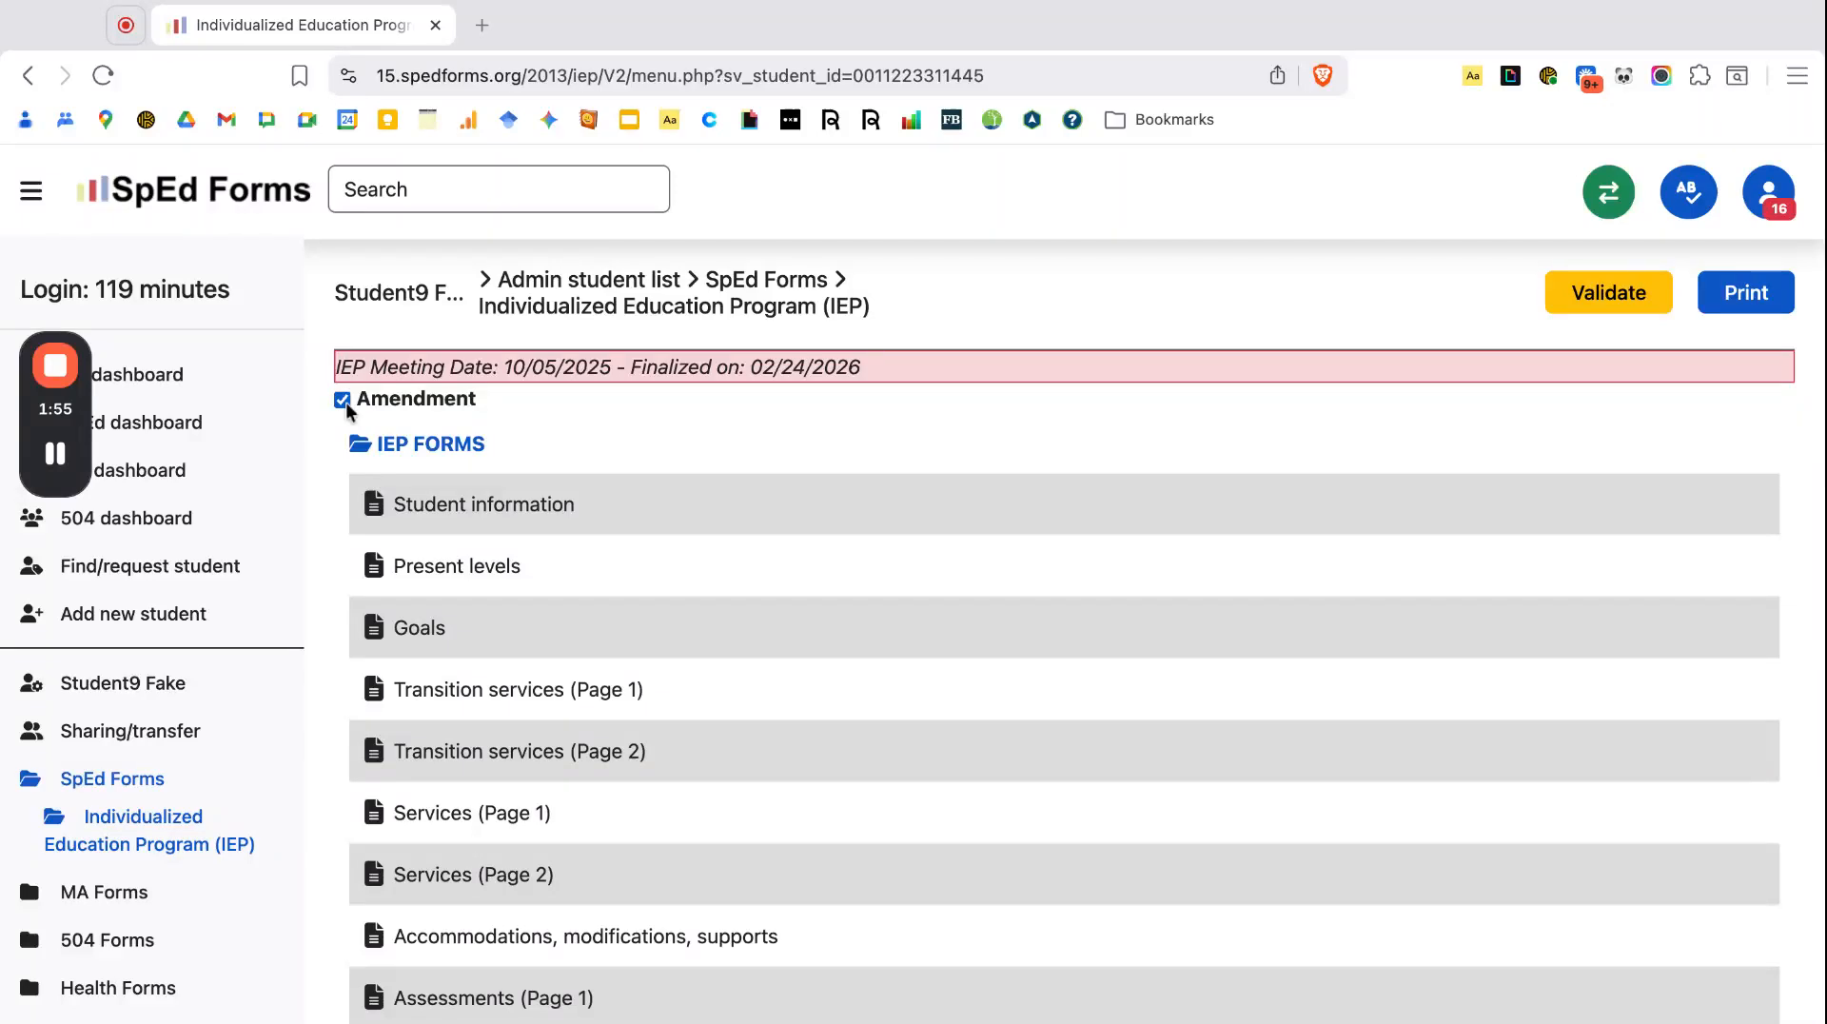
click(495, 514)
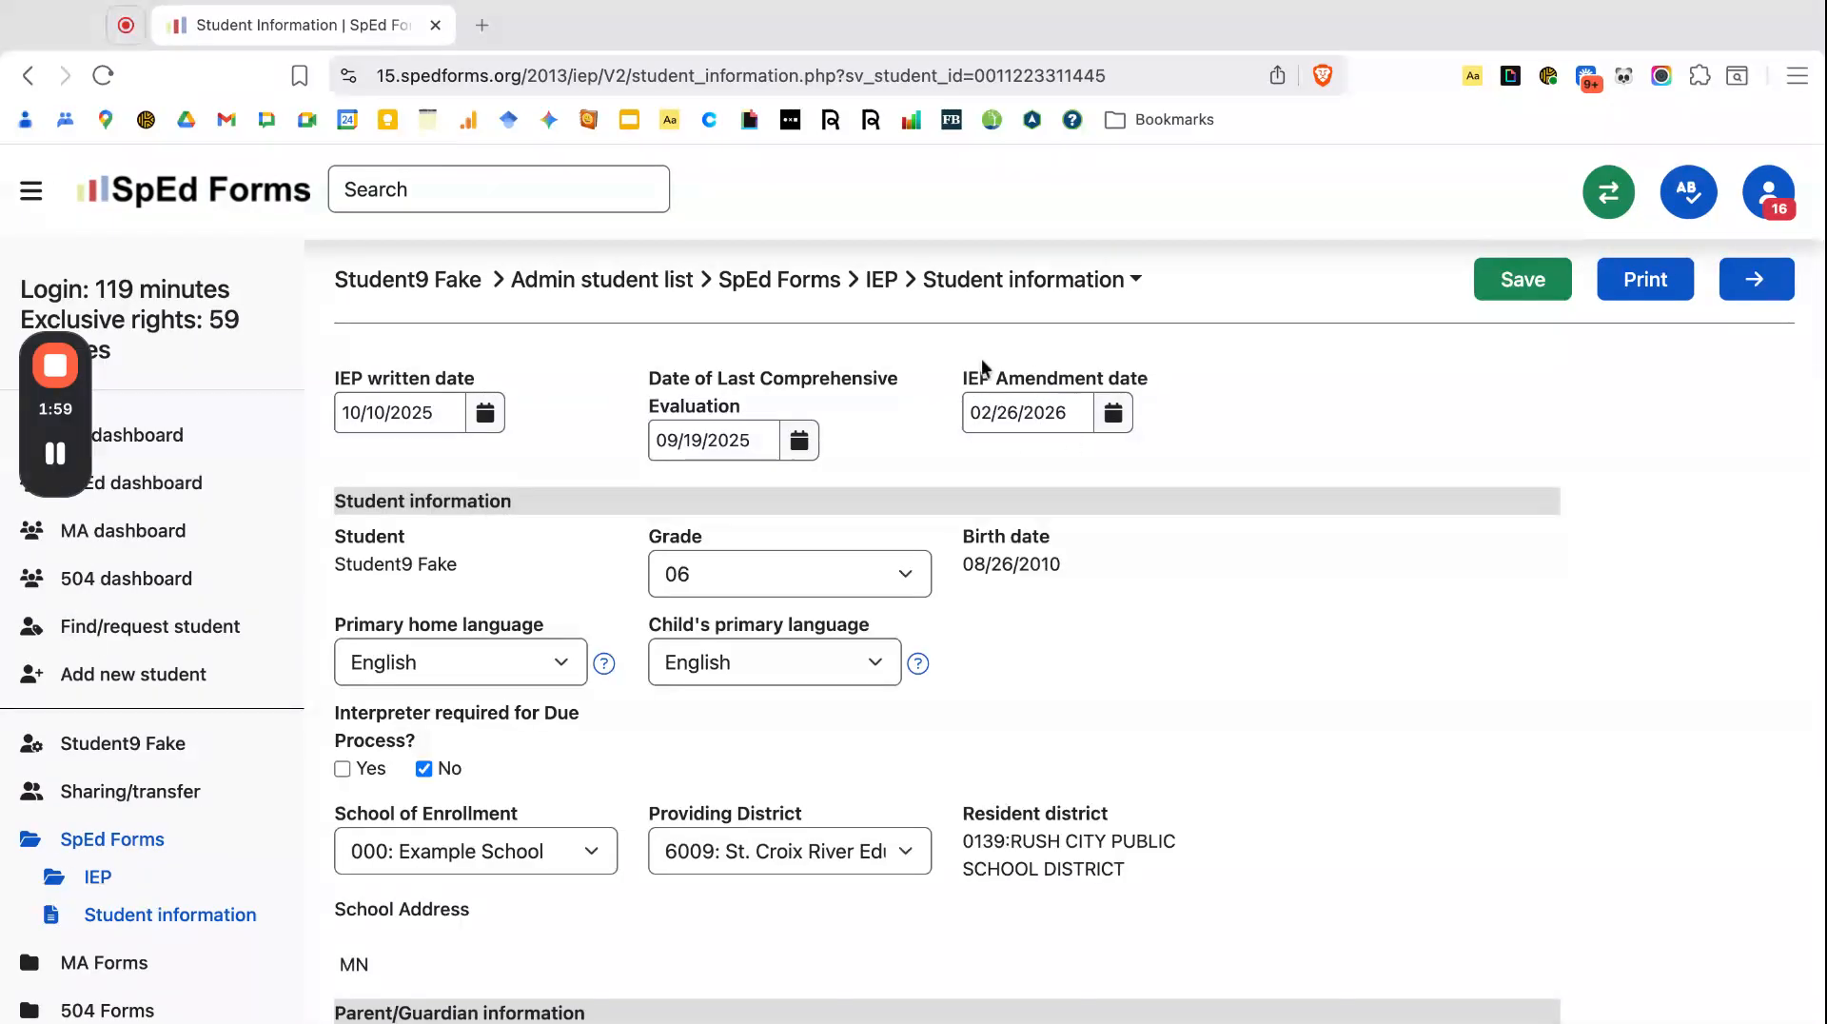
click(882, 282)
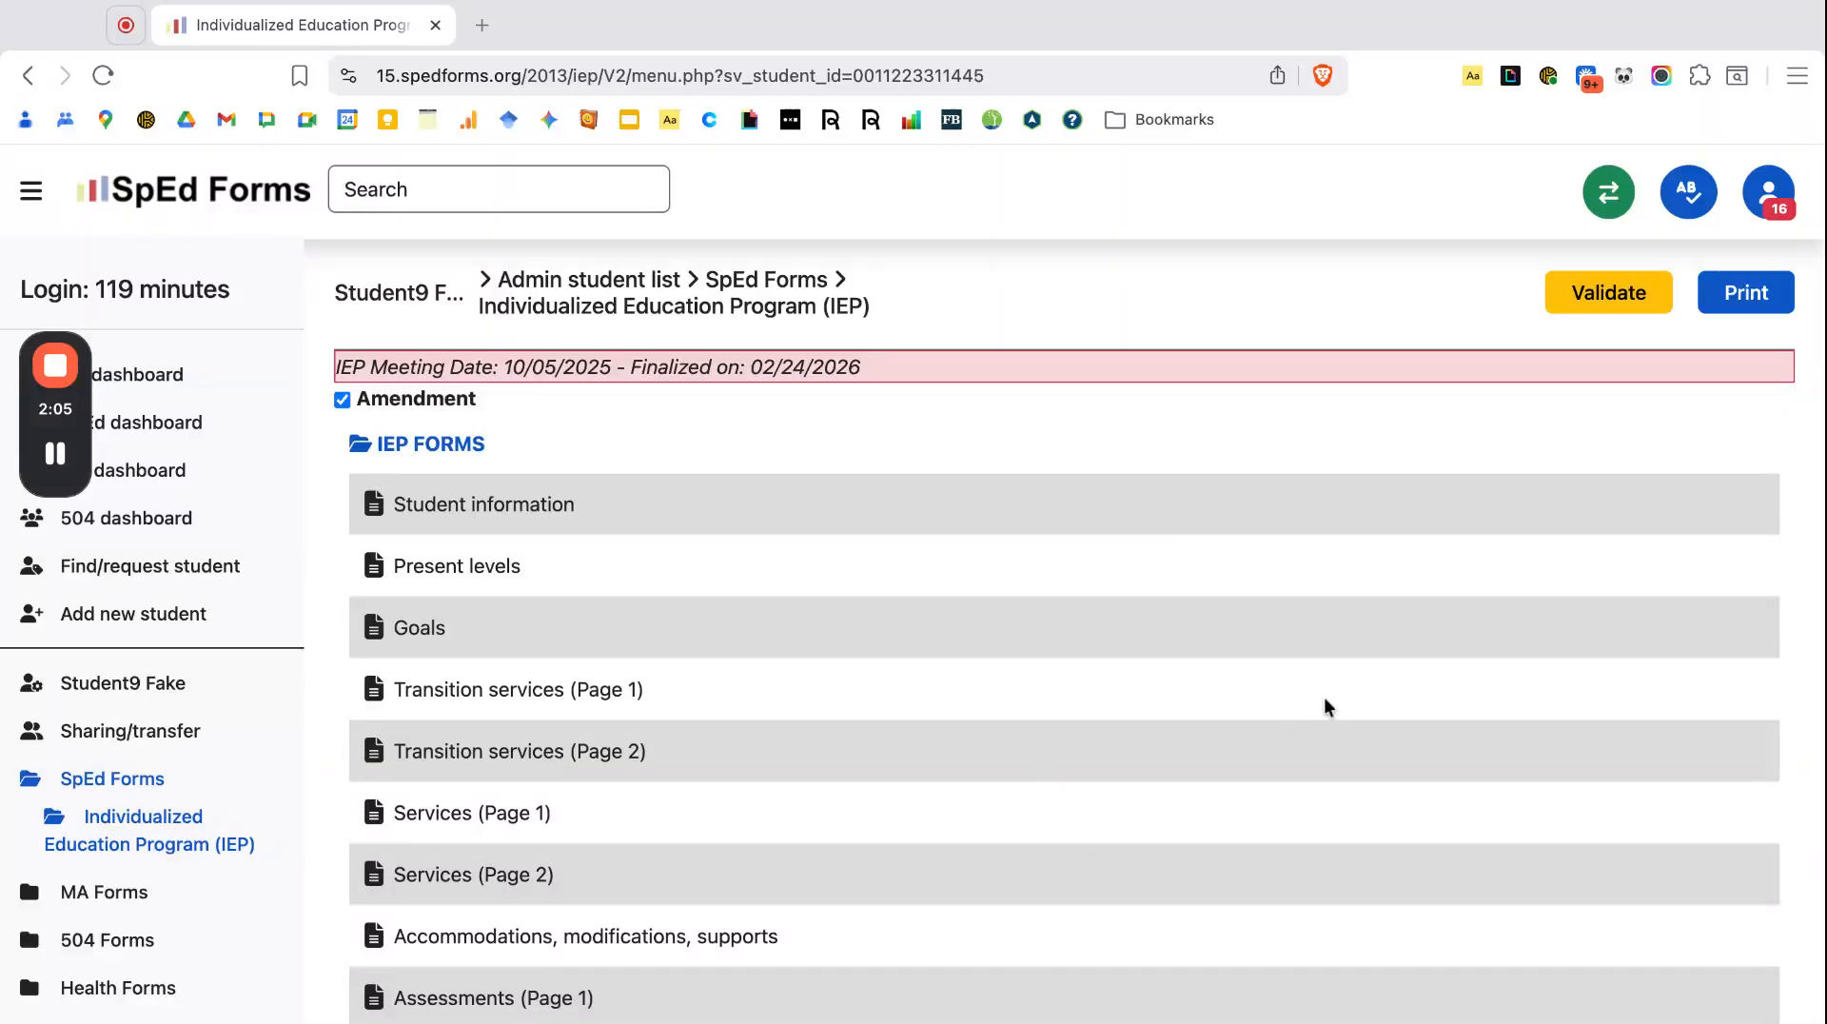
Save the IEP's validation page and finalize the amended IEP as Final, with all pages and page numbers included.
click(1604, 309)
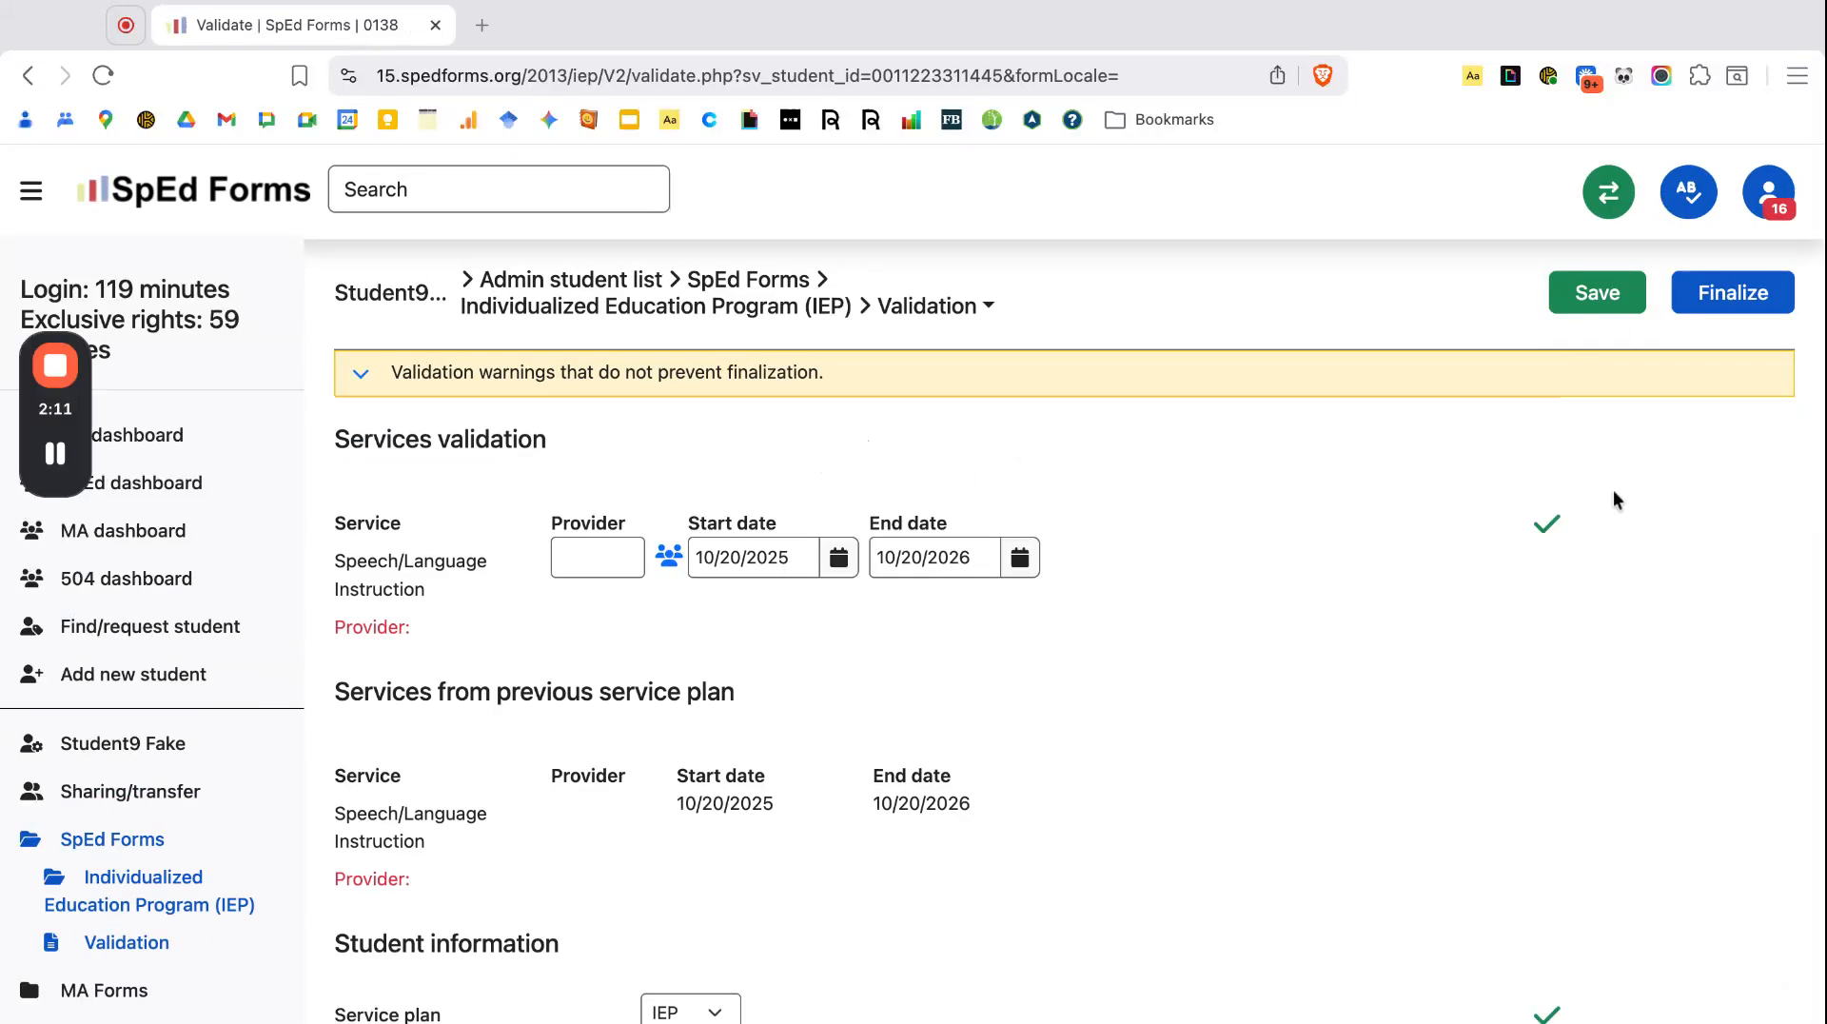
click(1608, 290)
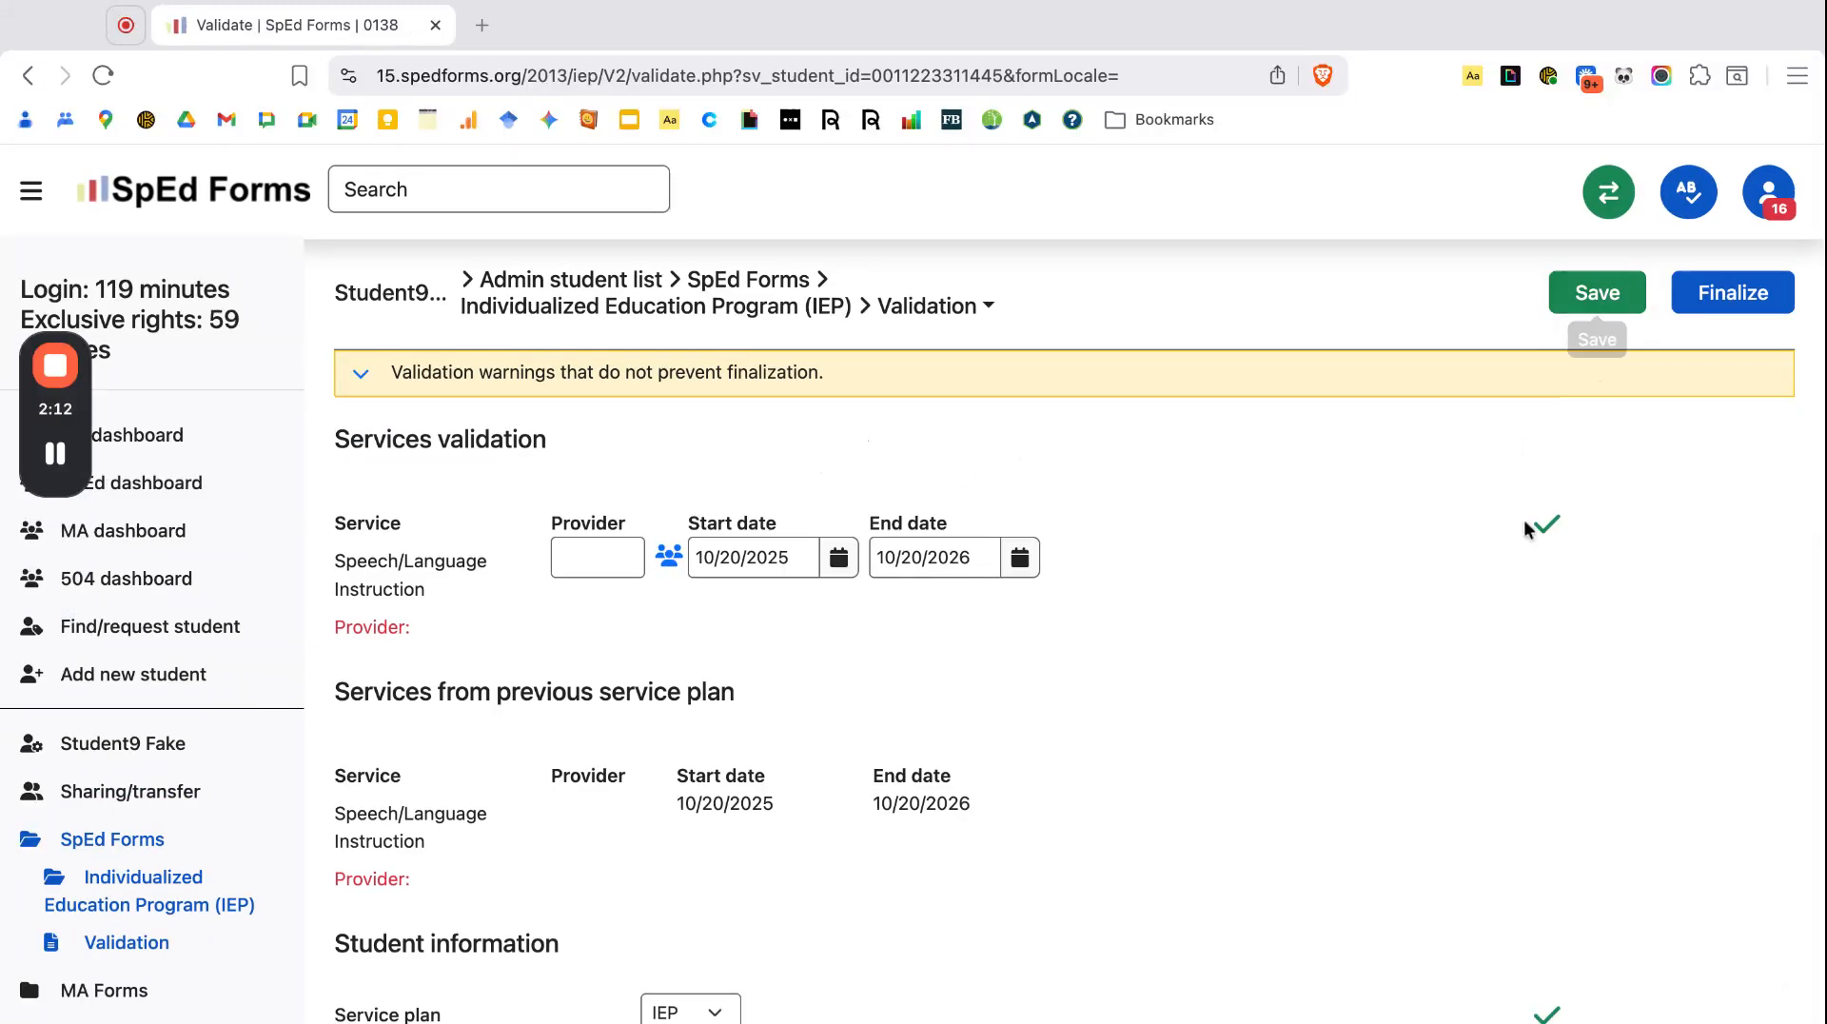
click(1733, 295)
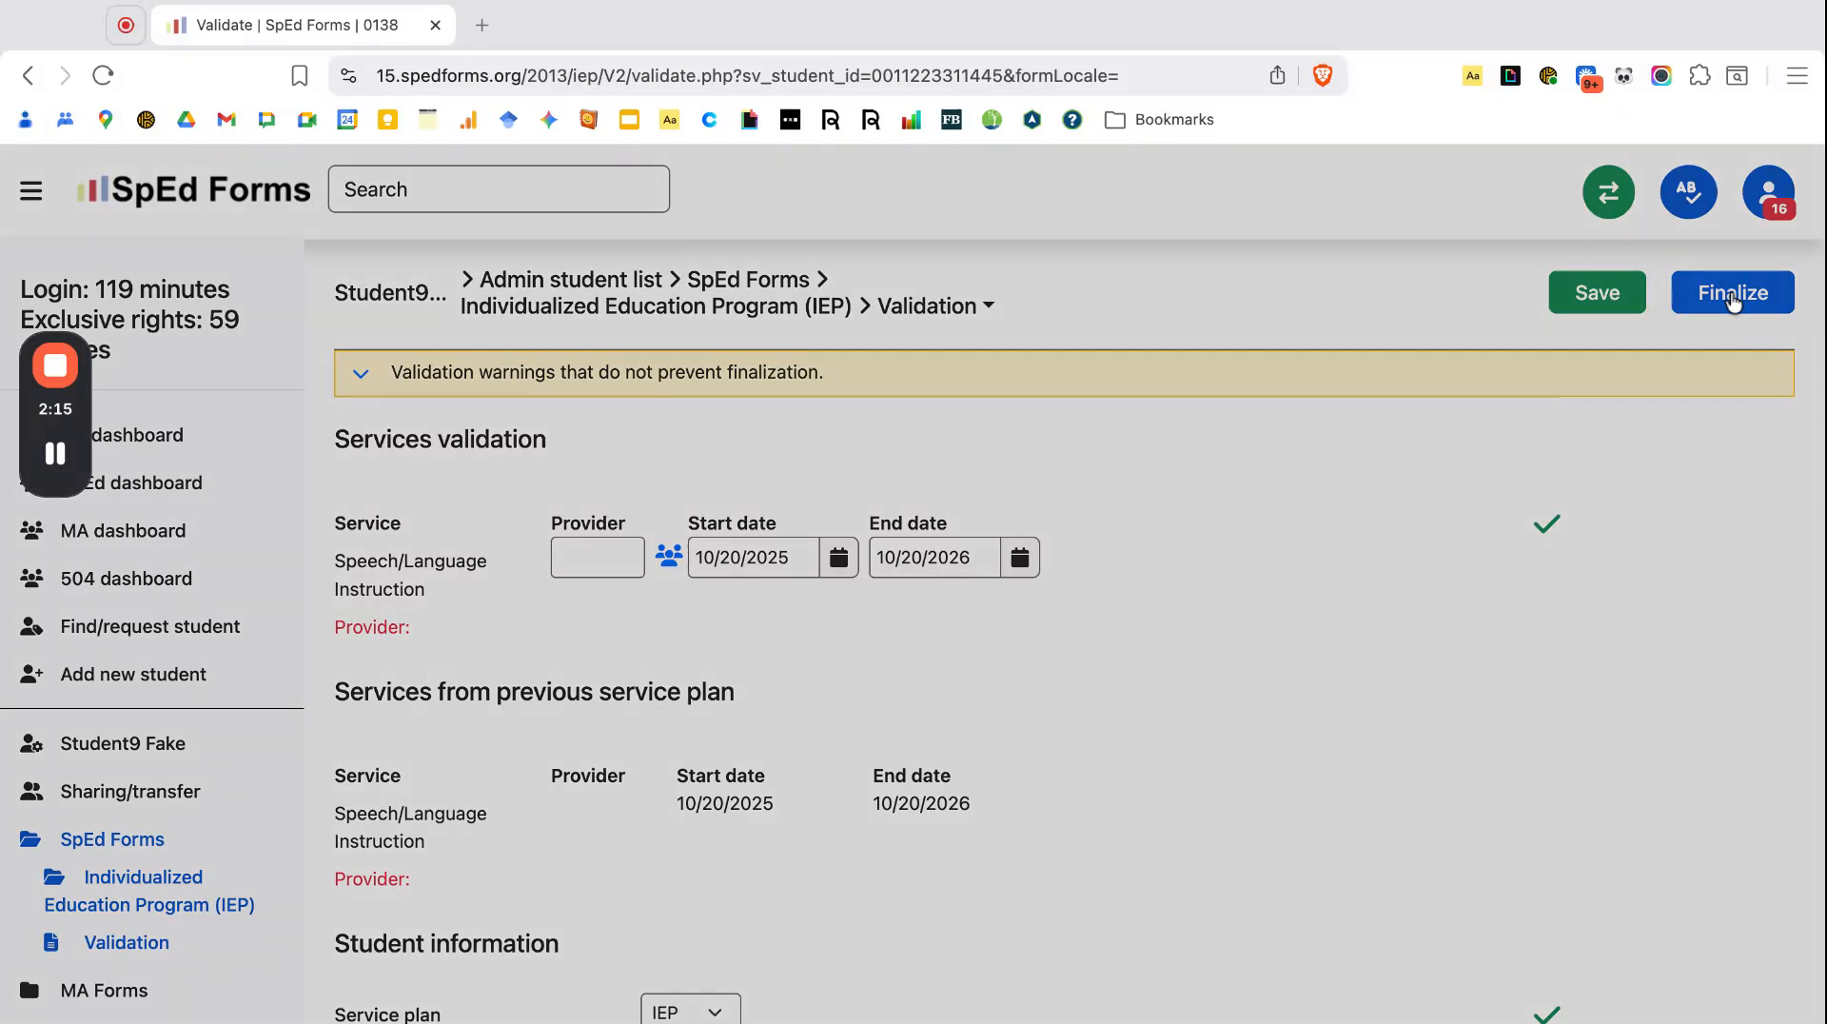
scroll(700, 562, down, 5)
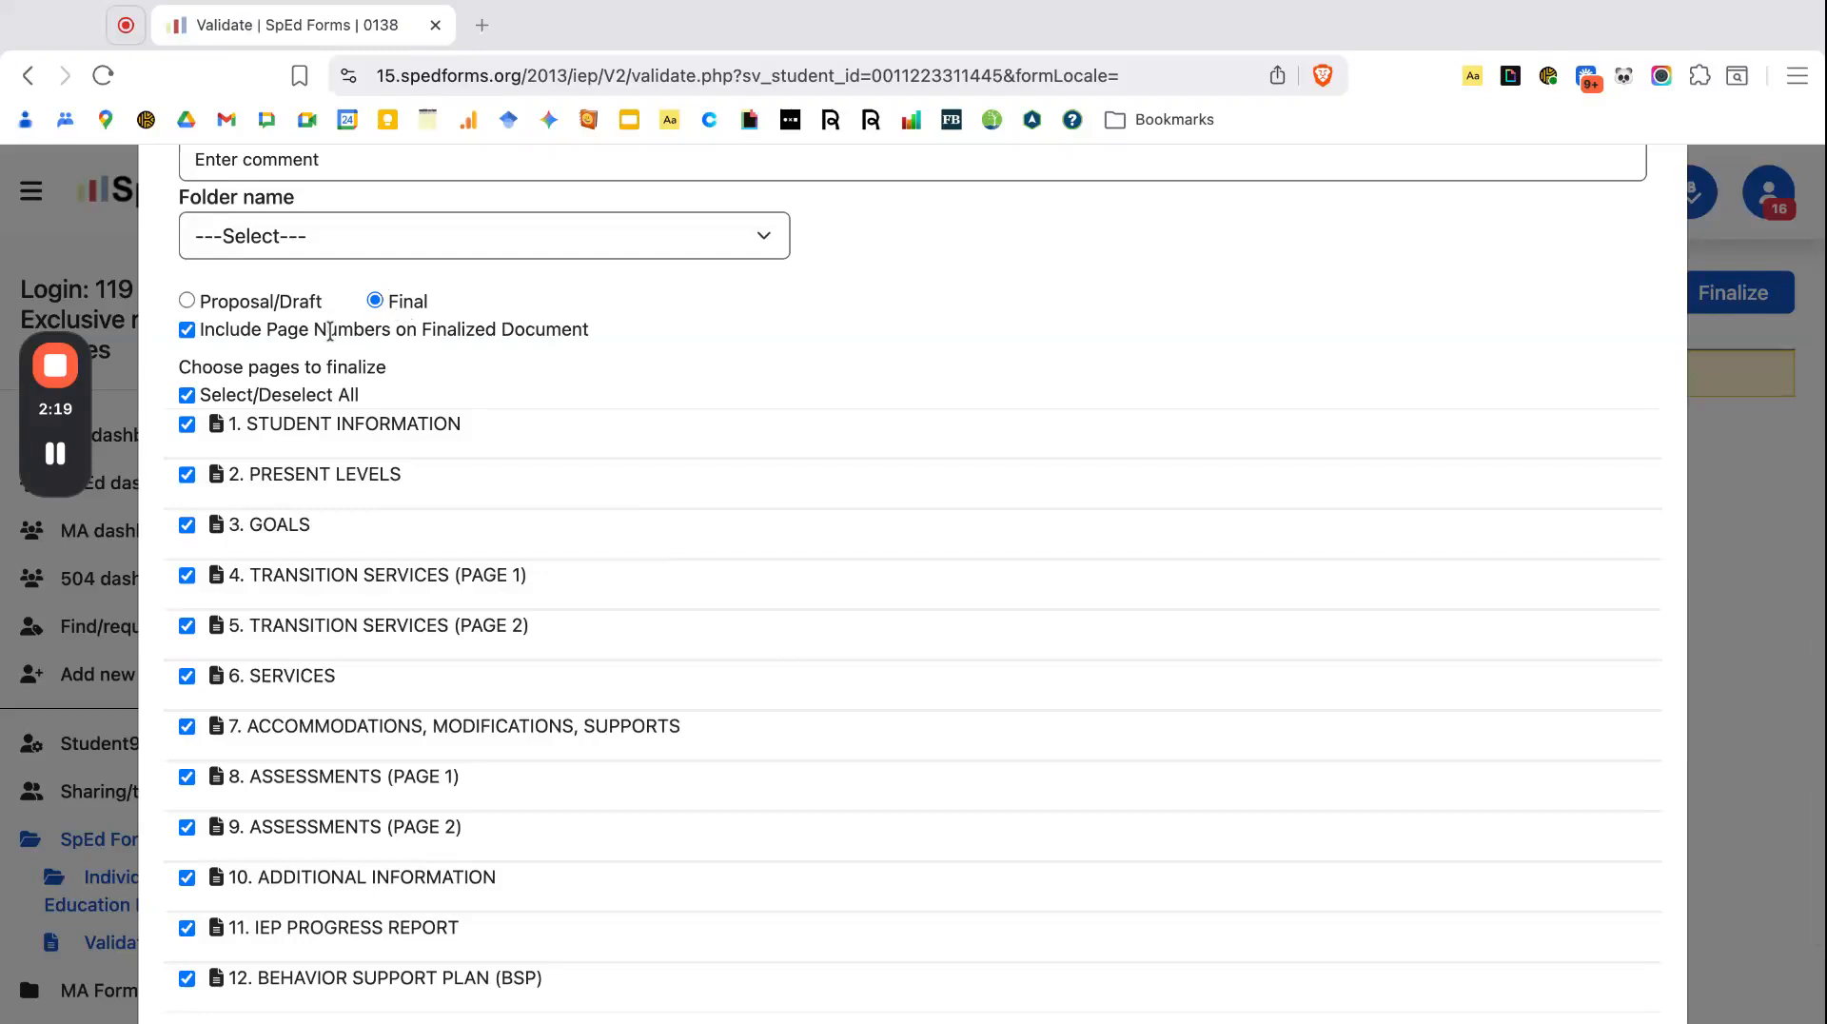
scroll(391, 326, down, 2)
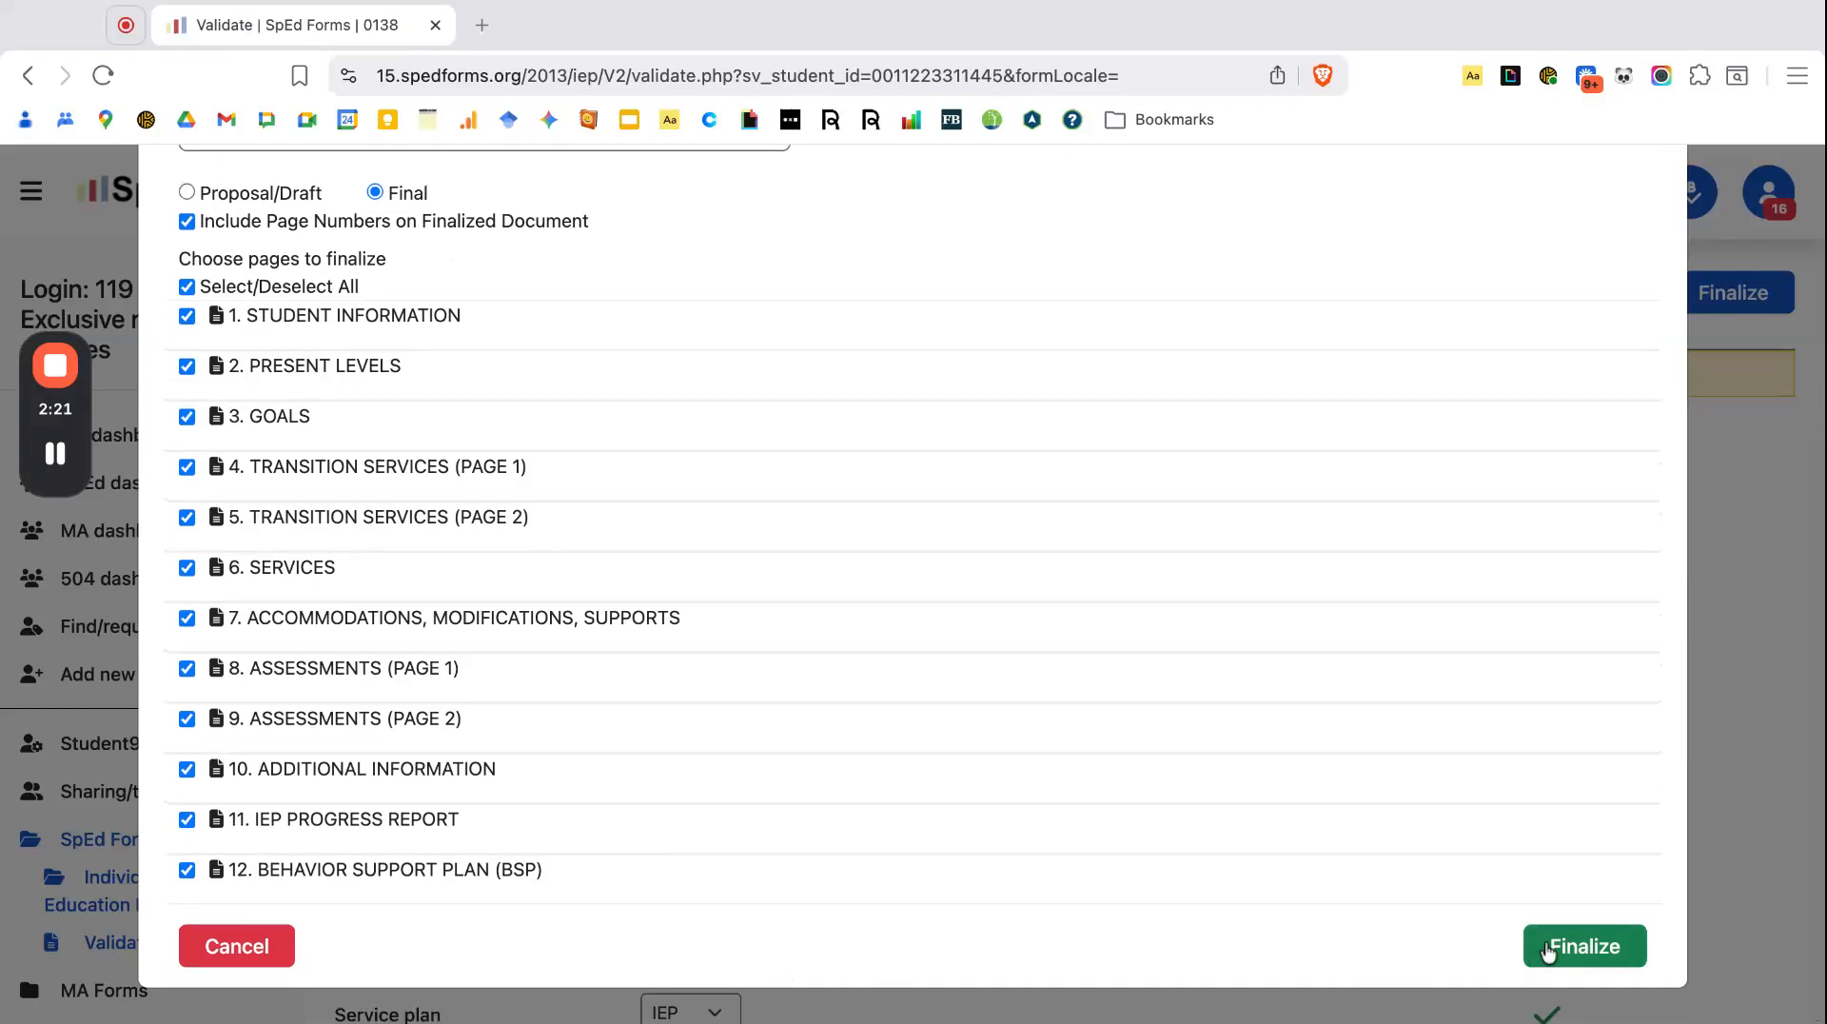
click(1535, 952)
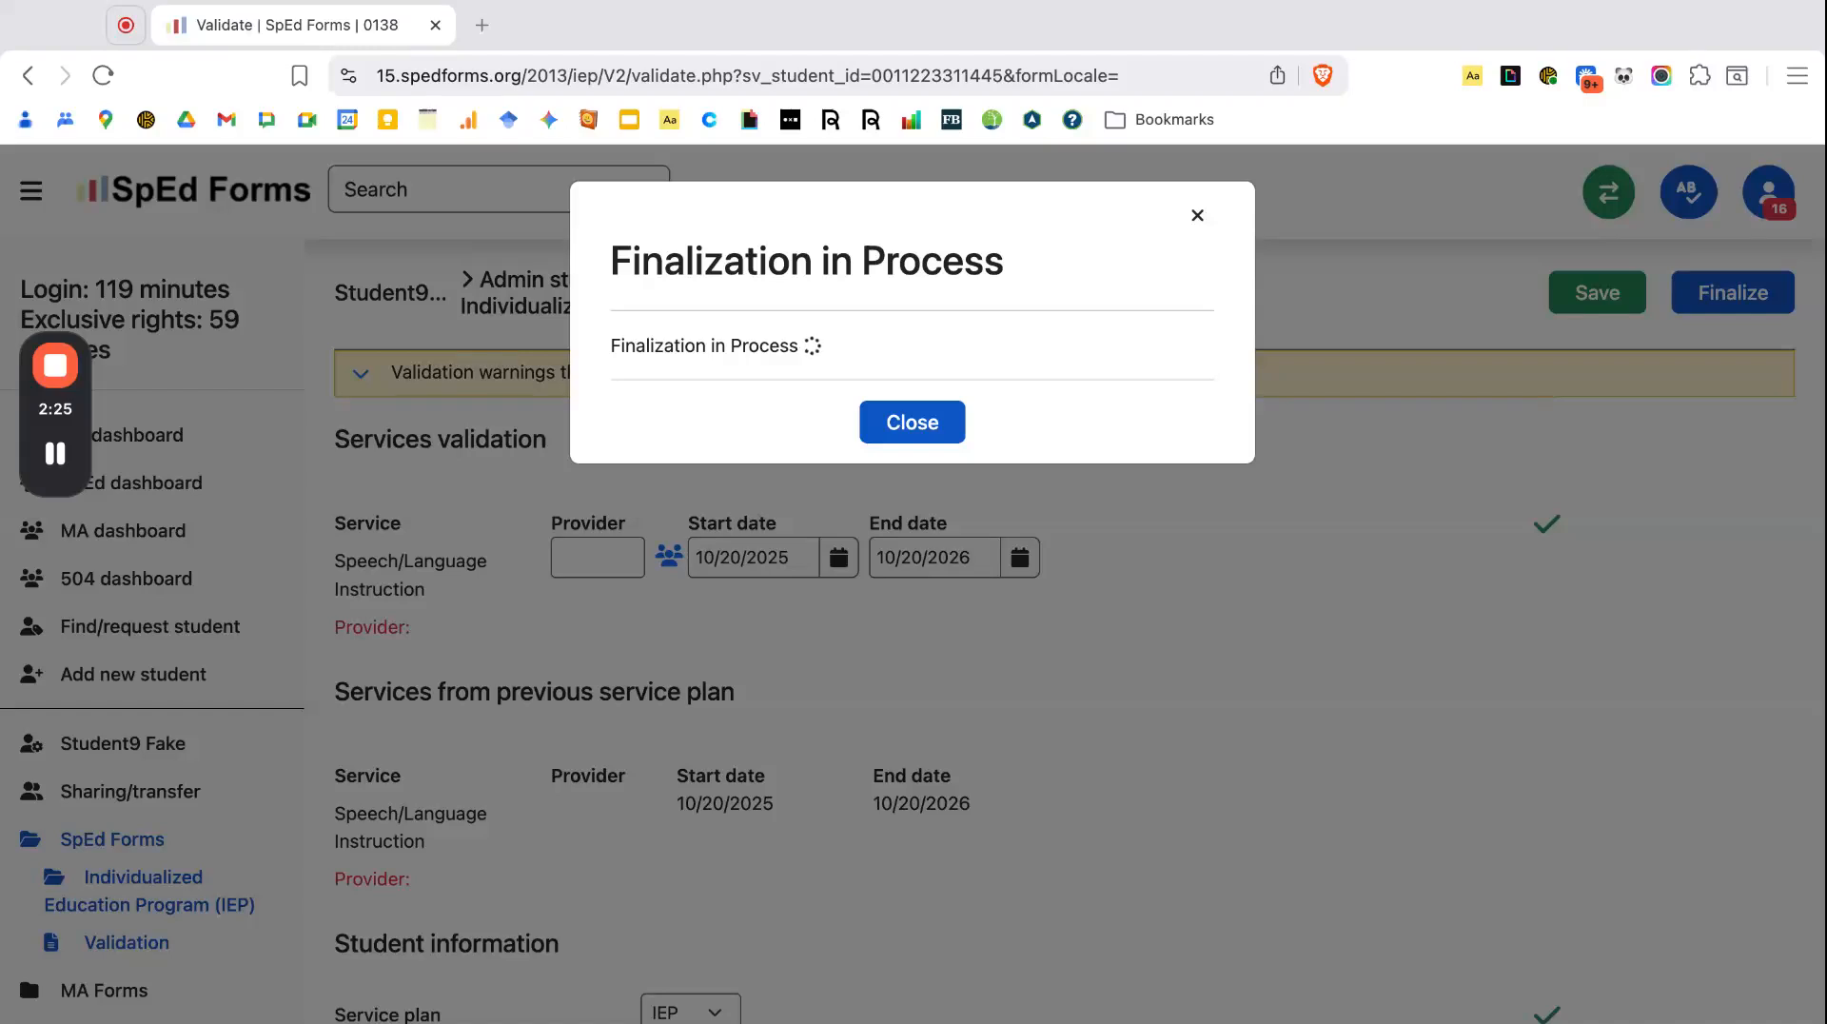
Examine the amended IEP's filing details in the student's history.
click(728, 405)
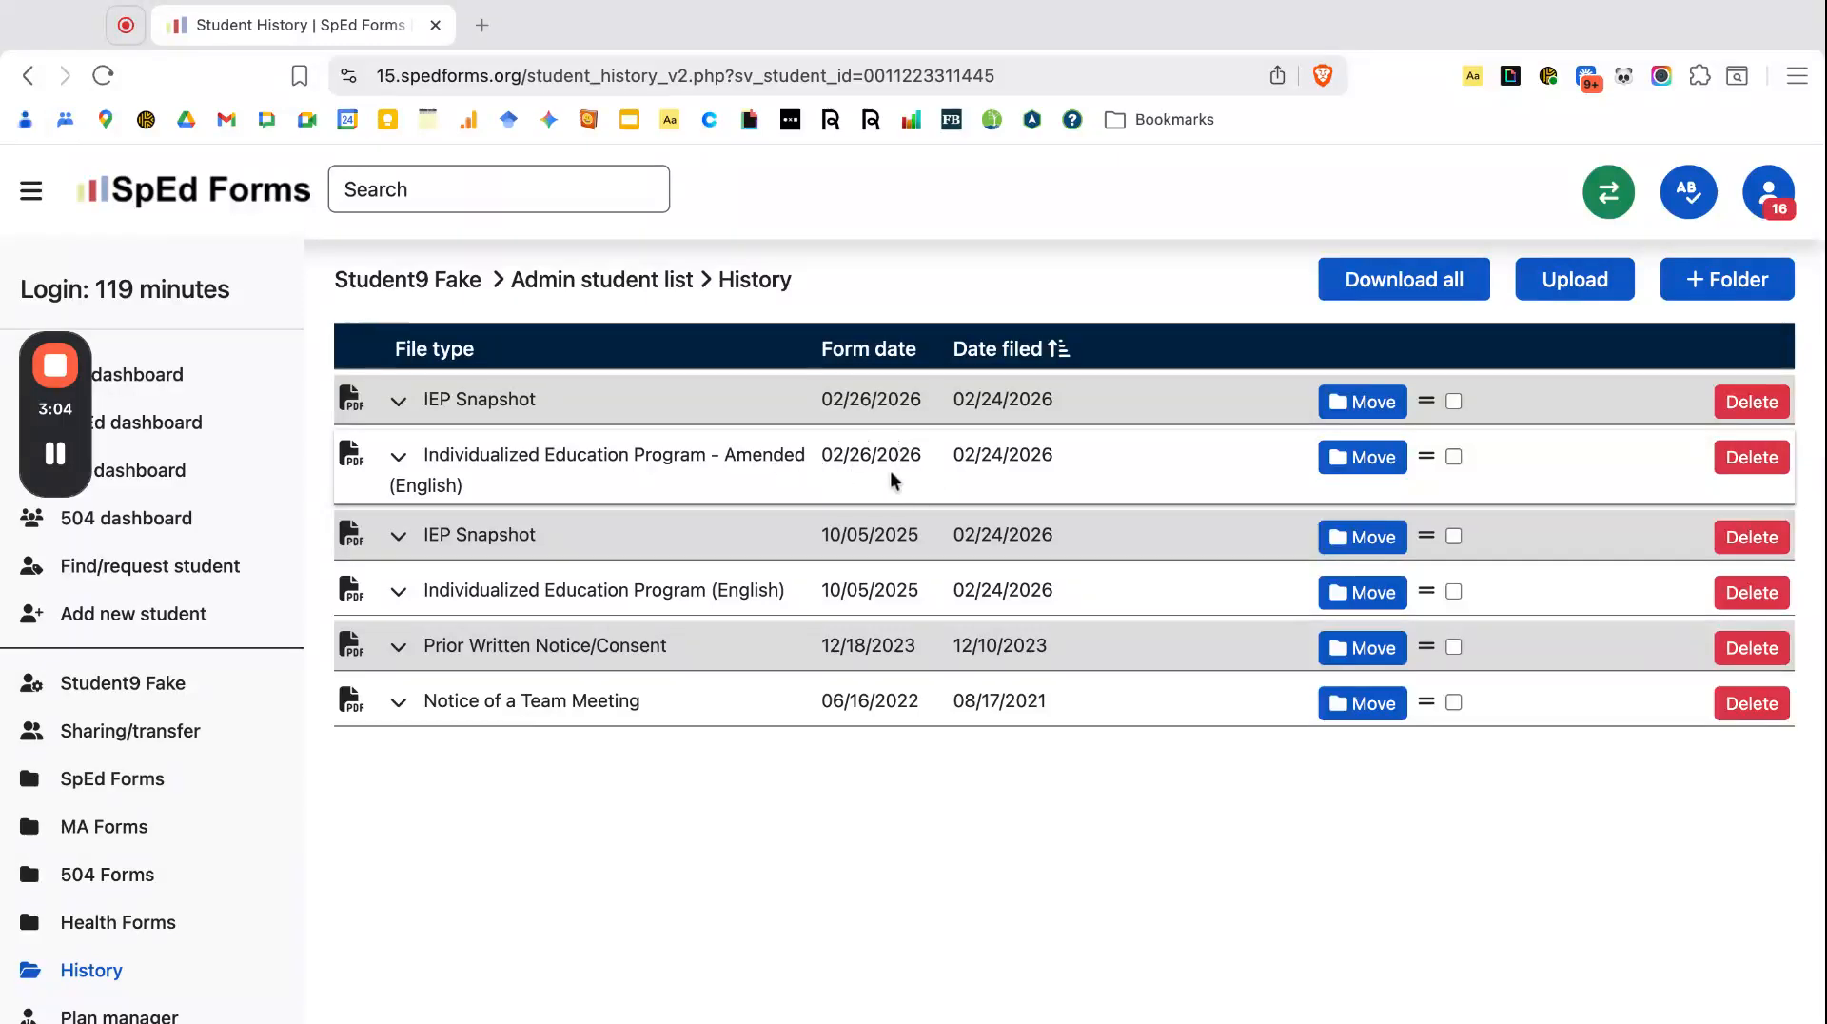
click(703, 464)
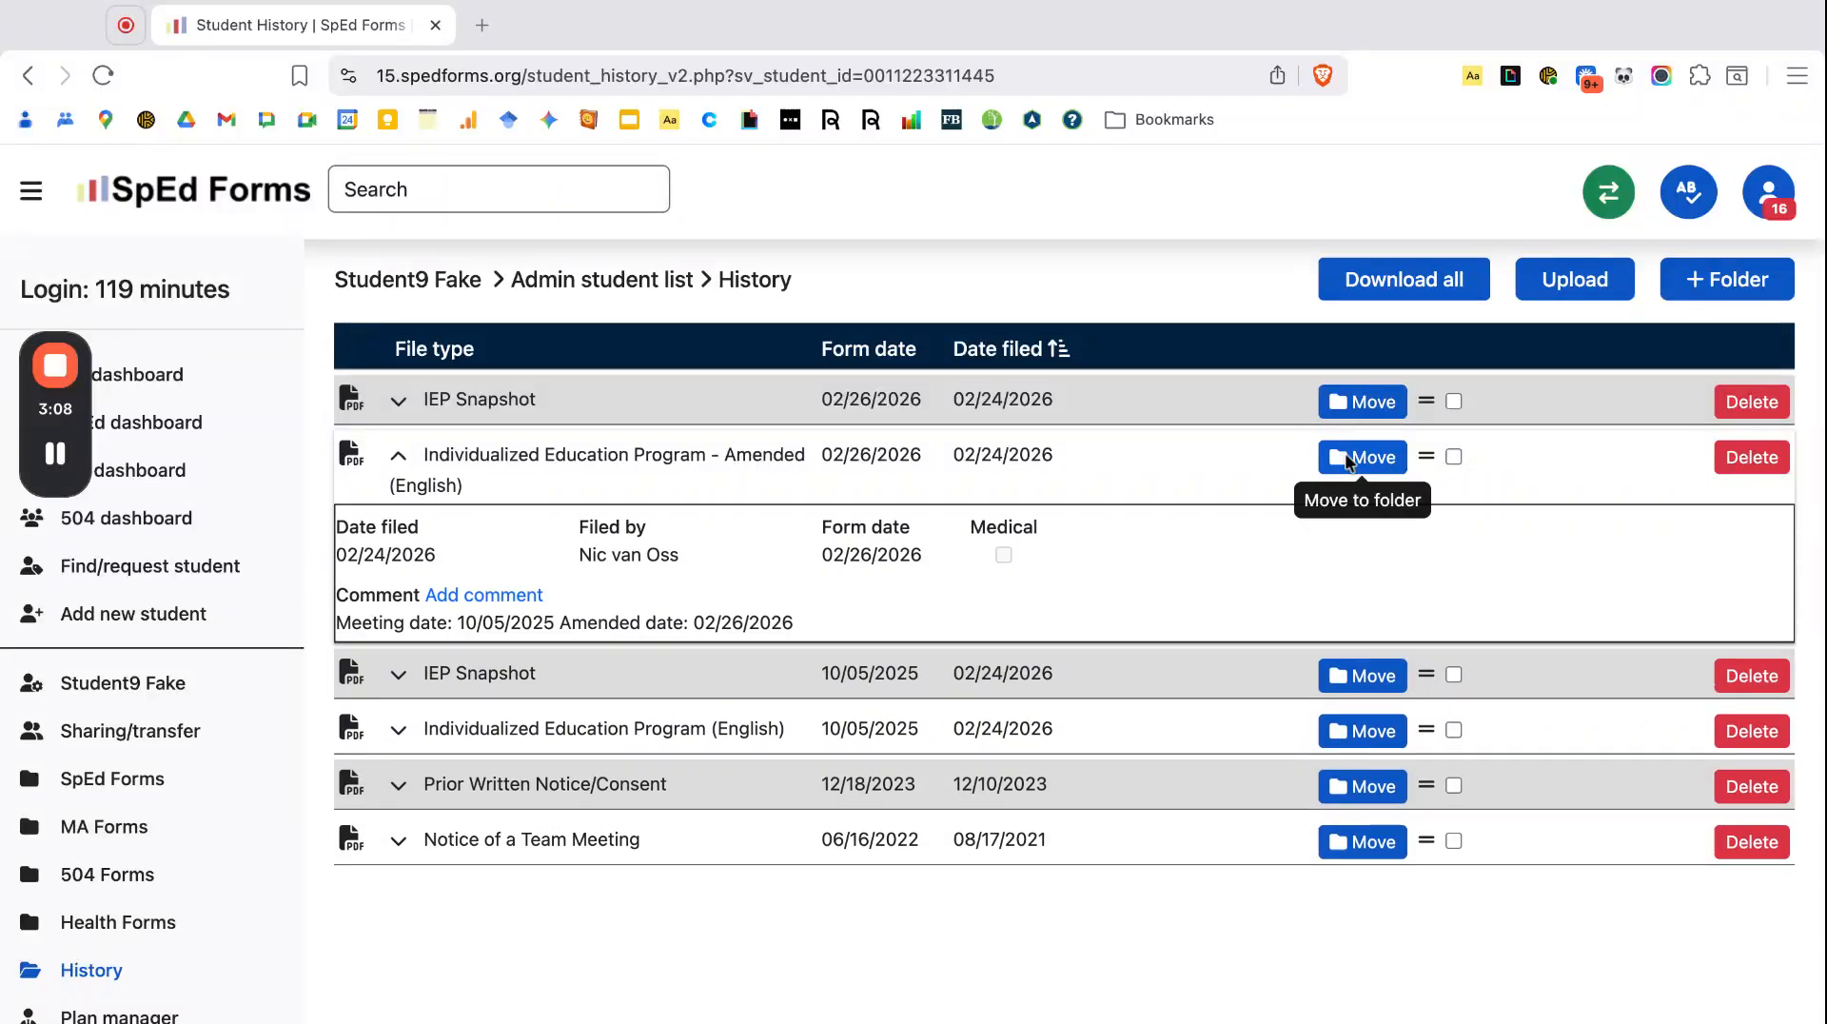
double_click(716, 457)
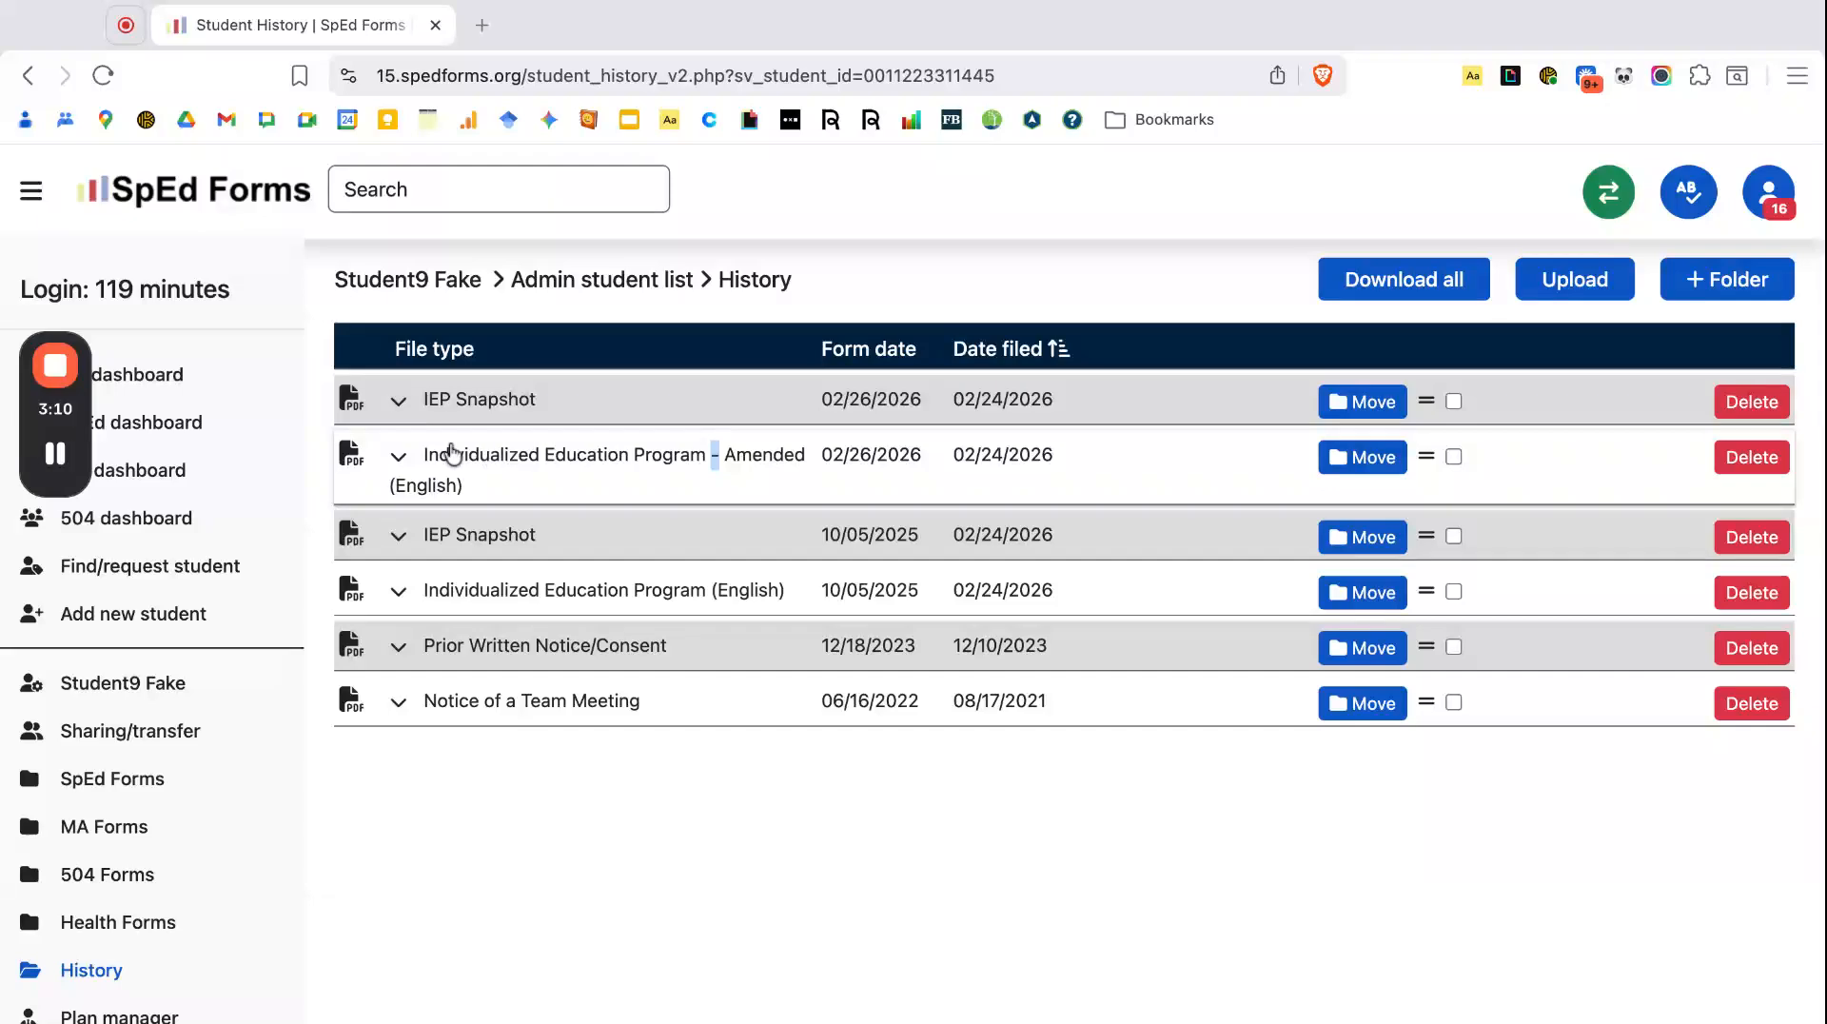
Open the filed amended IEP document and examine its header dates, title and first pages.
click(350, 456)
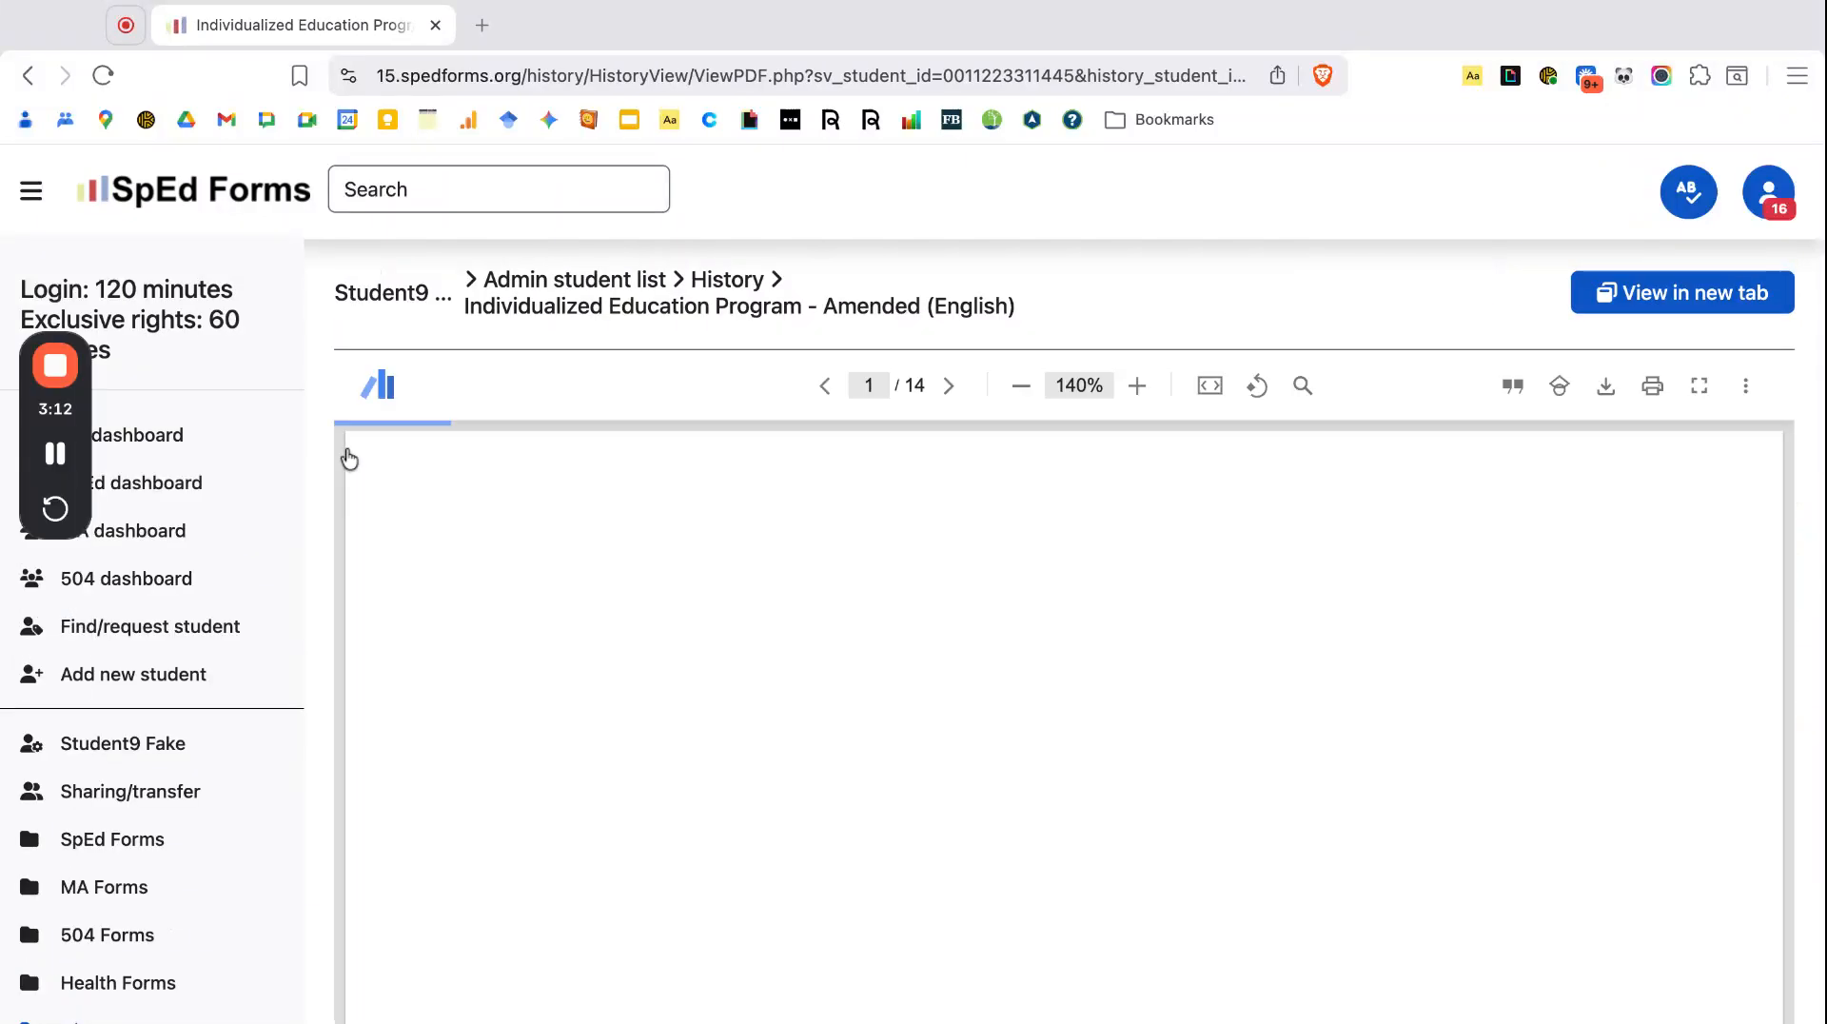
scroll(411, 672, down, 1)
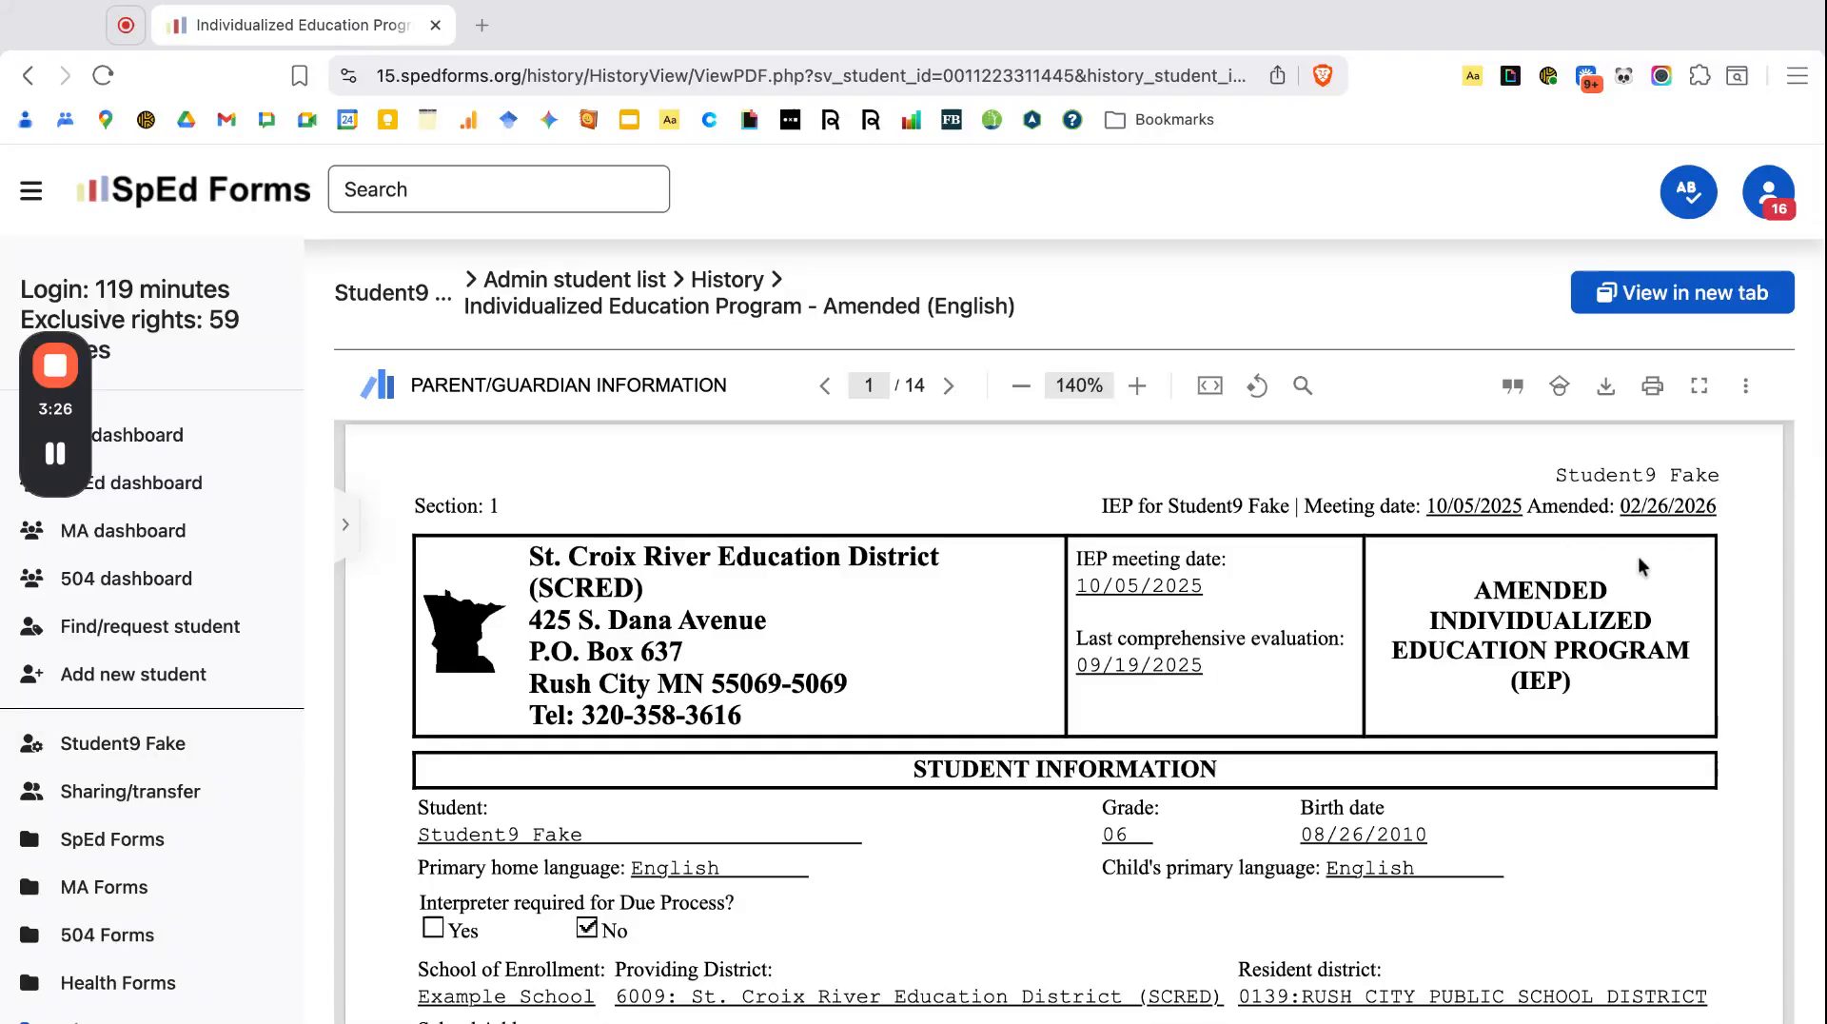
scroll(1639, 565, up, 1)
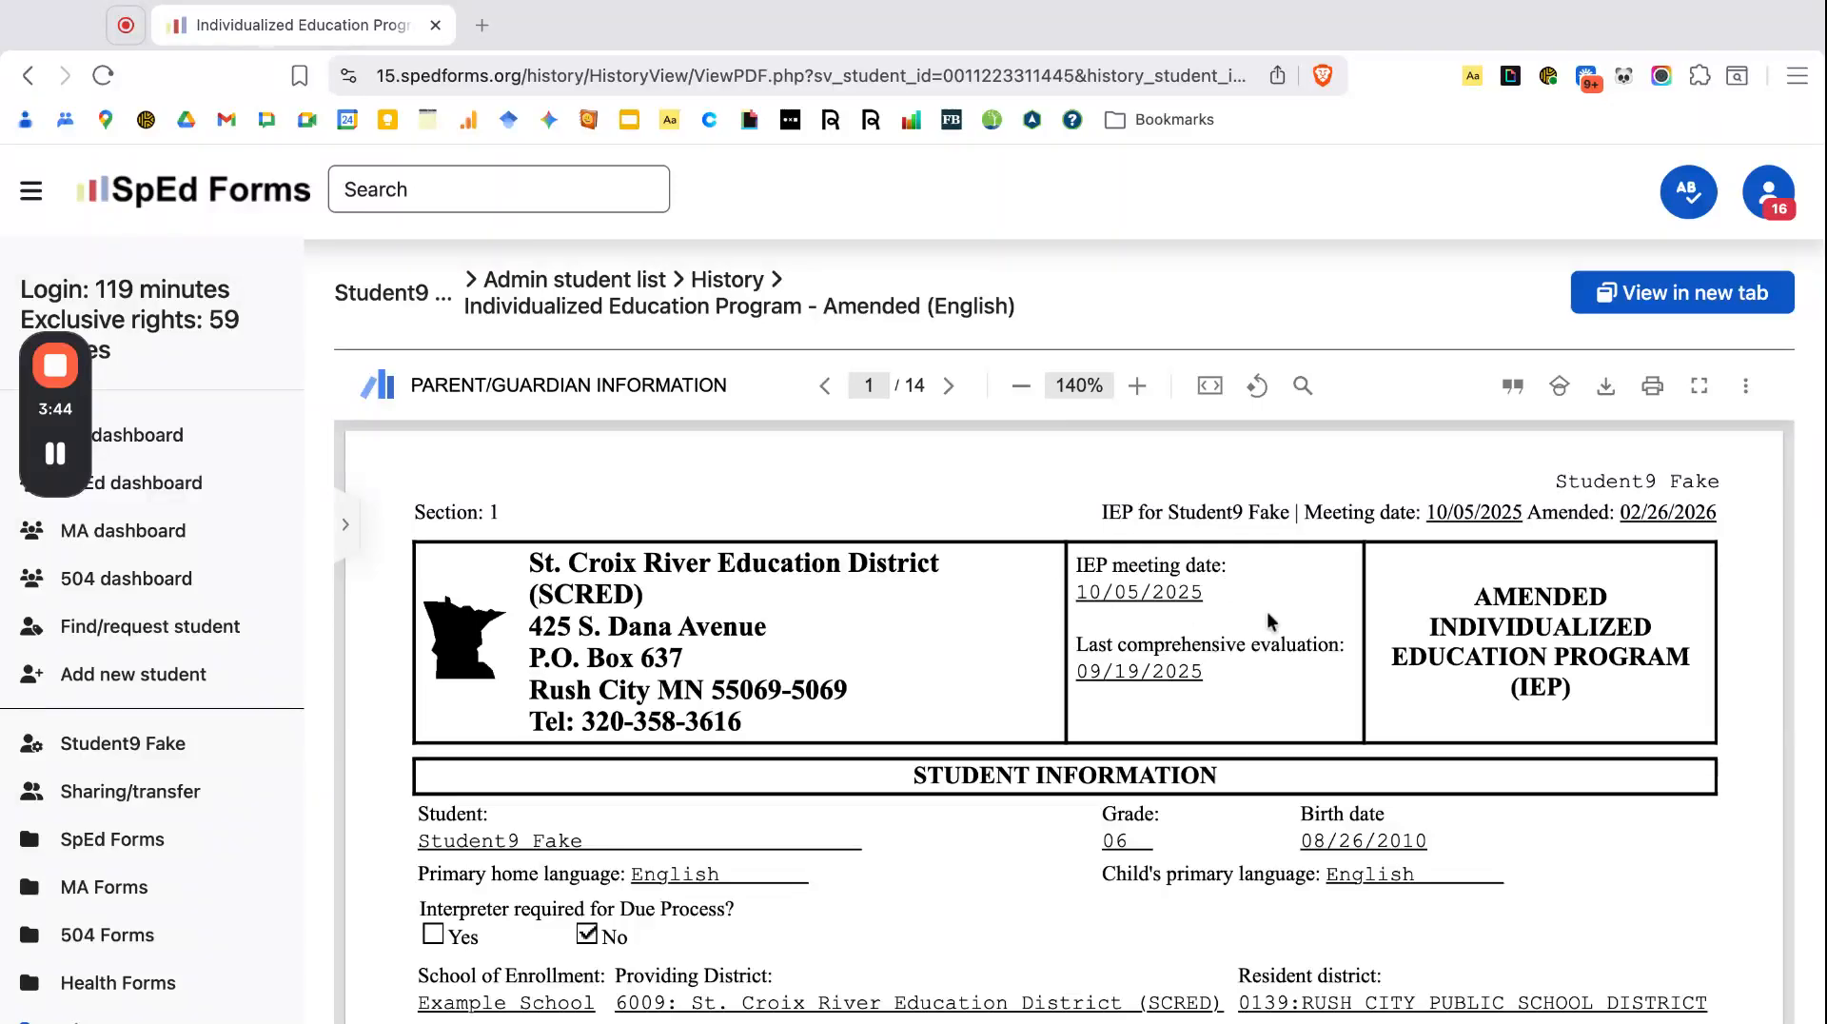
scroll(1720, 620, down, 3)
scroll(1720, 621, down, 15)
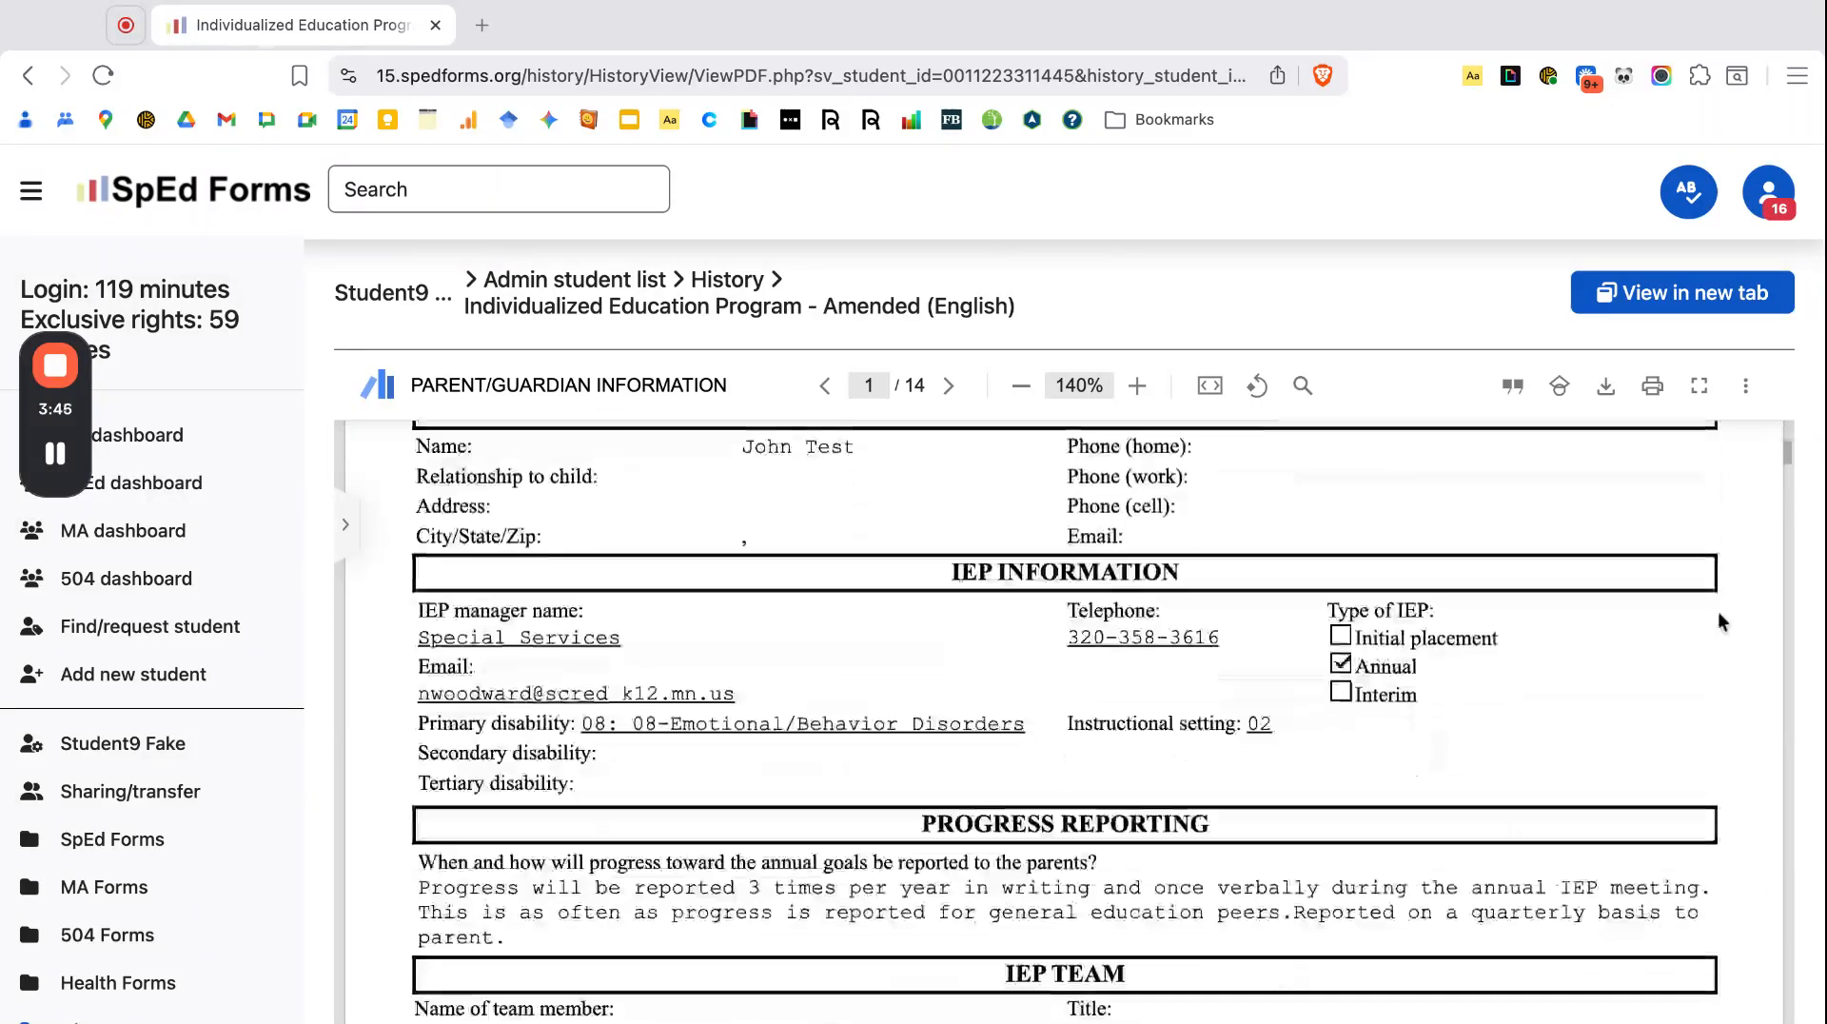
scroll(1065, 723, down, 15)
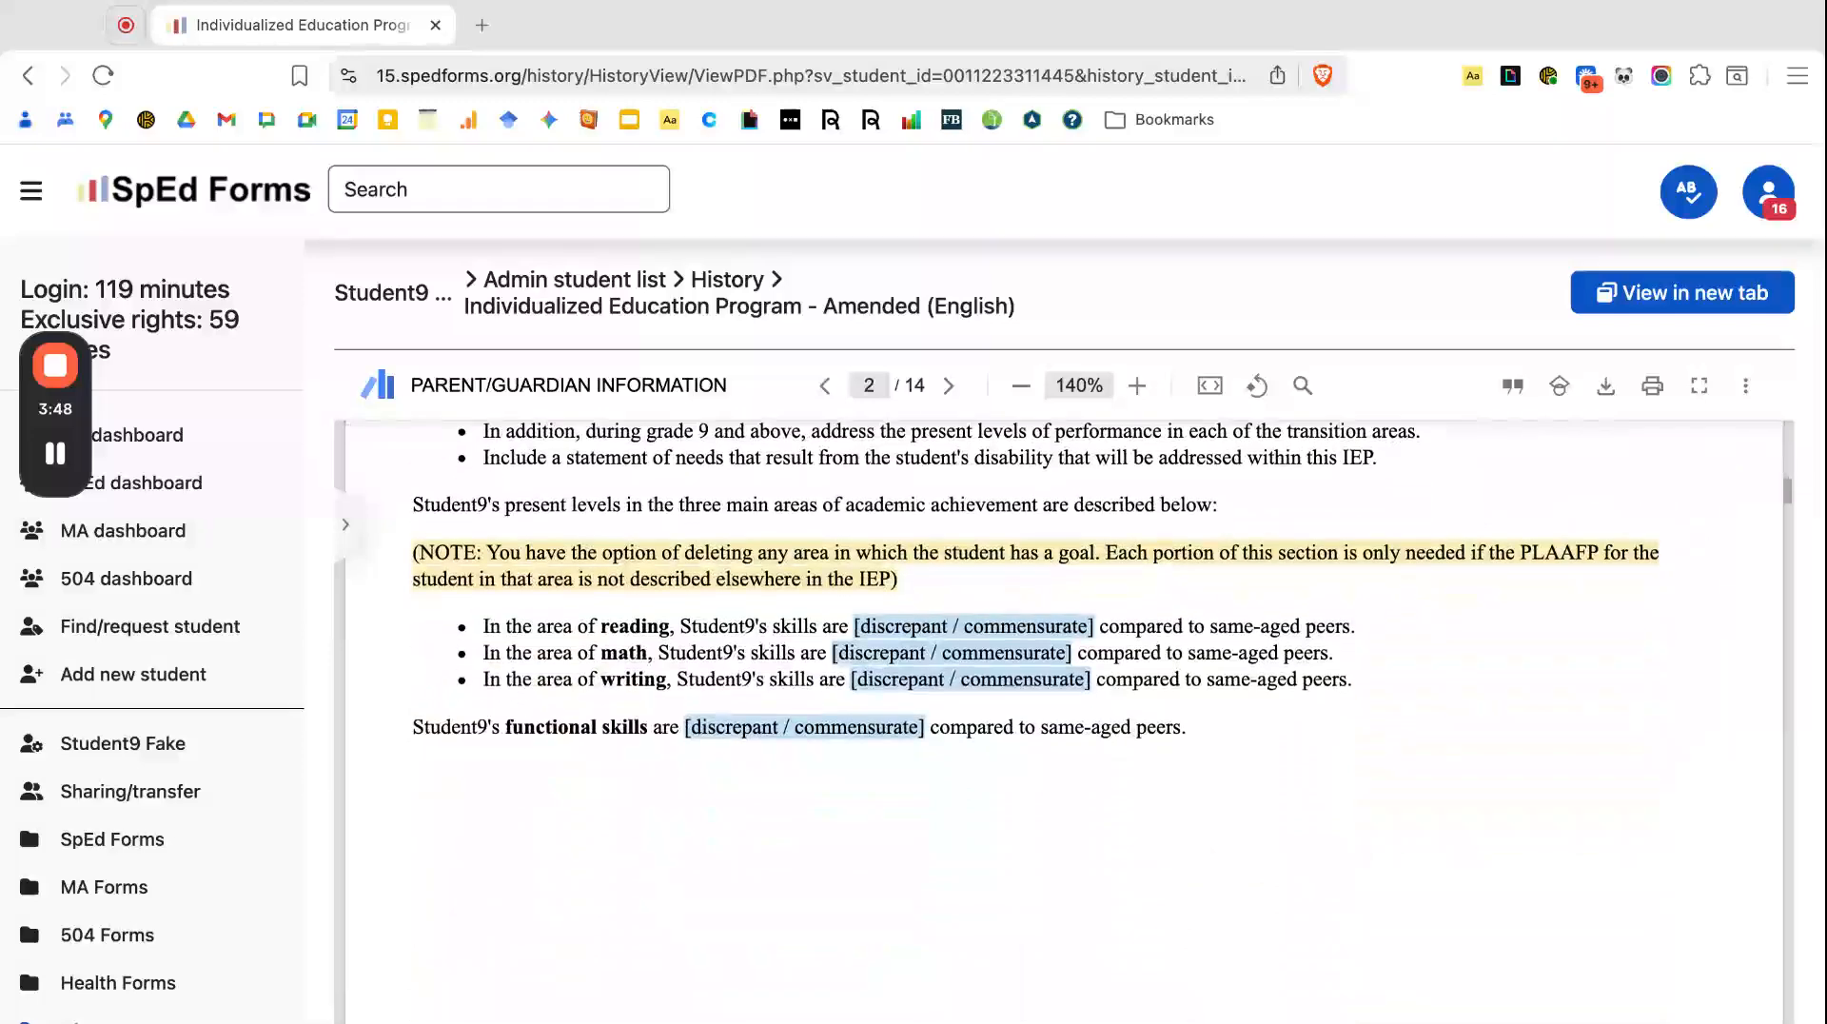
scroll(1065, 724, up, 15)
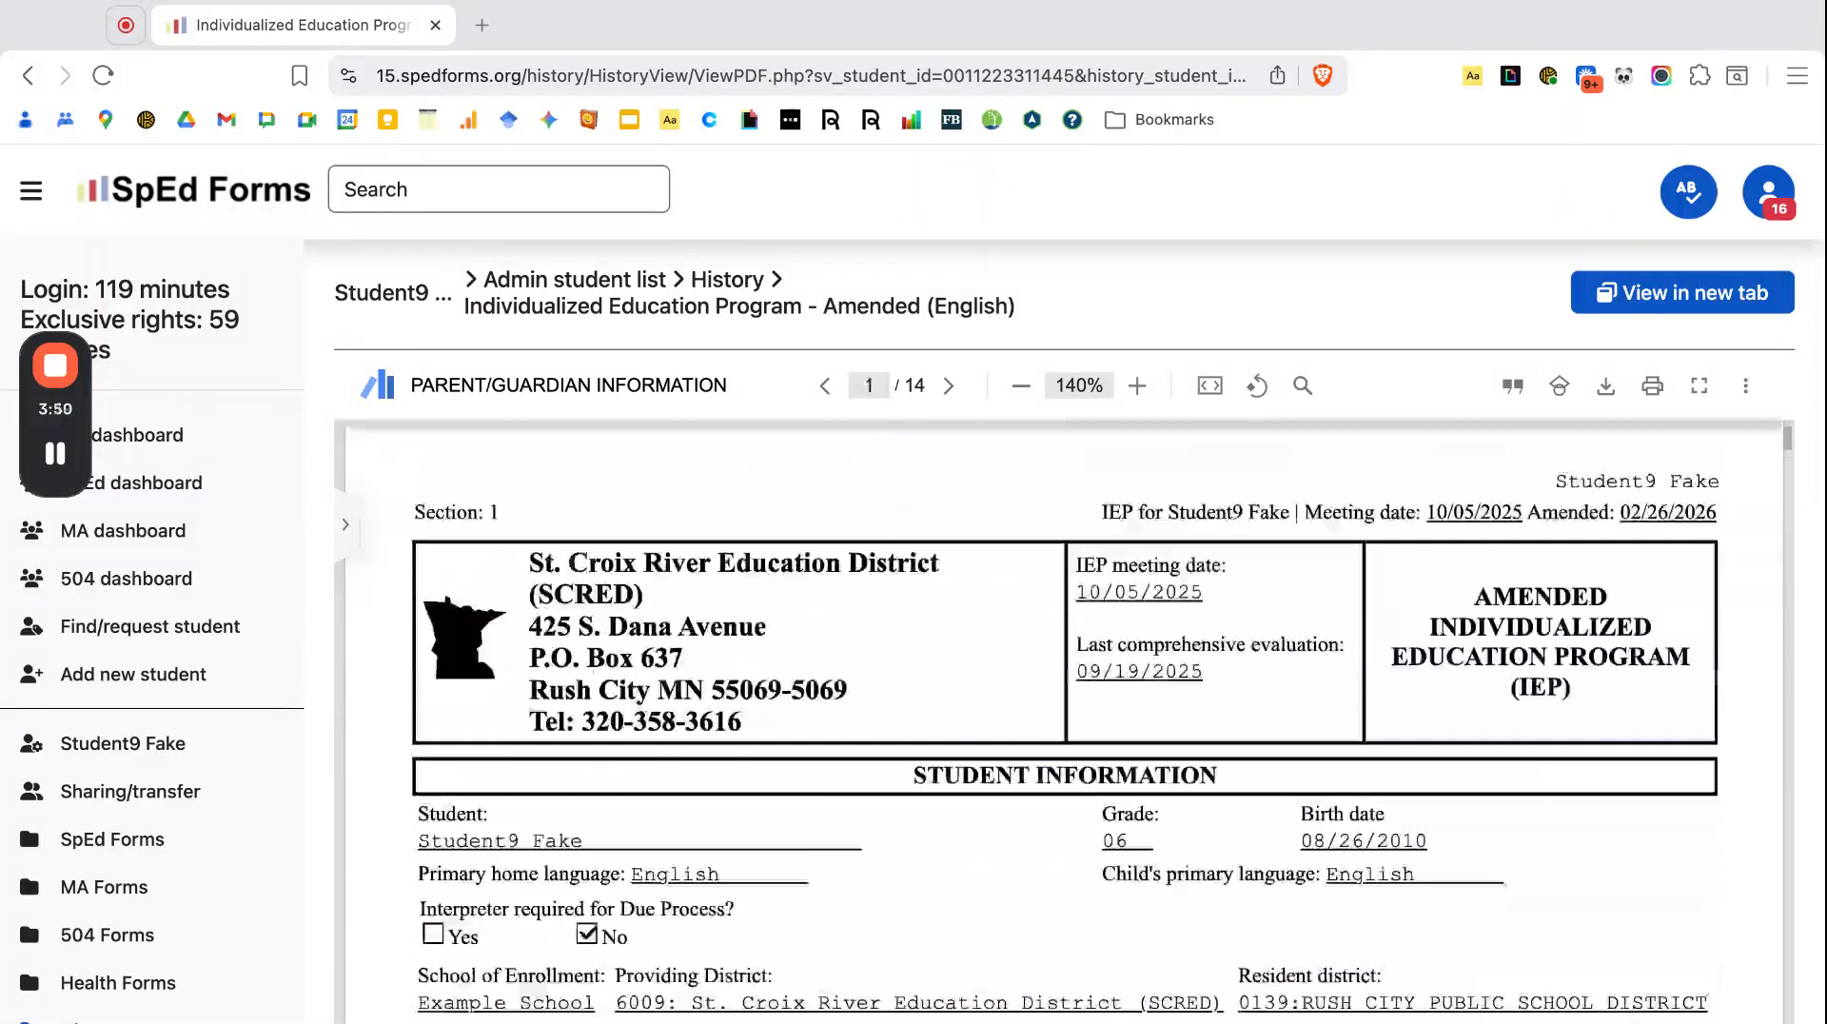